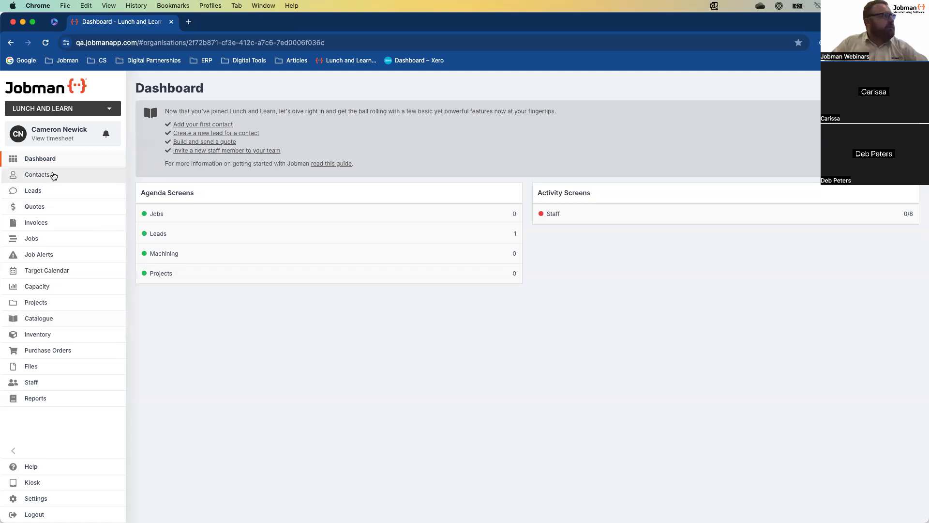
Open the Bankrock Station contact from the Contacts list
left_click(54, 177)
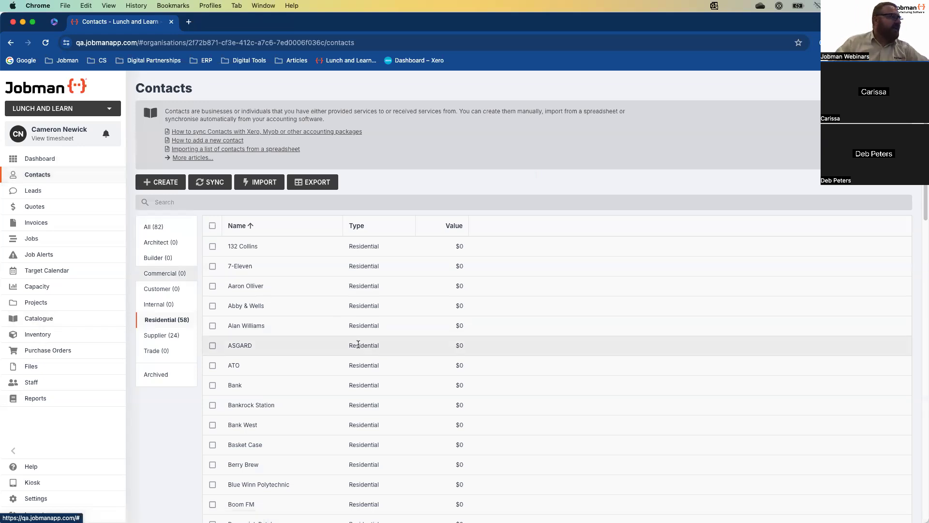
scroll(334, 382, "down", 1)
scroll(320, 388, "down", 1)
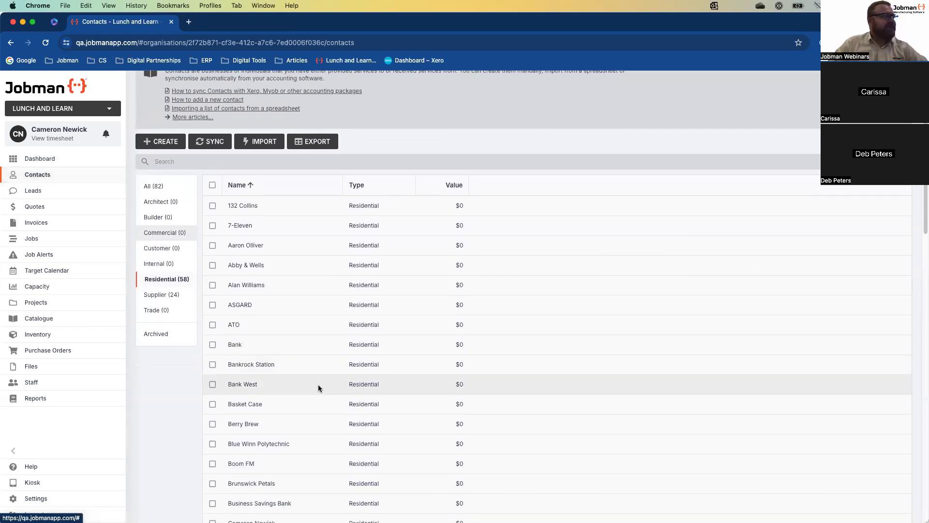
left_click(264, 365)
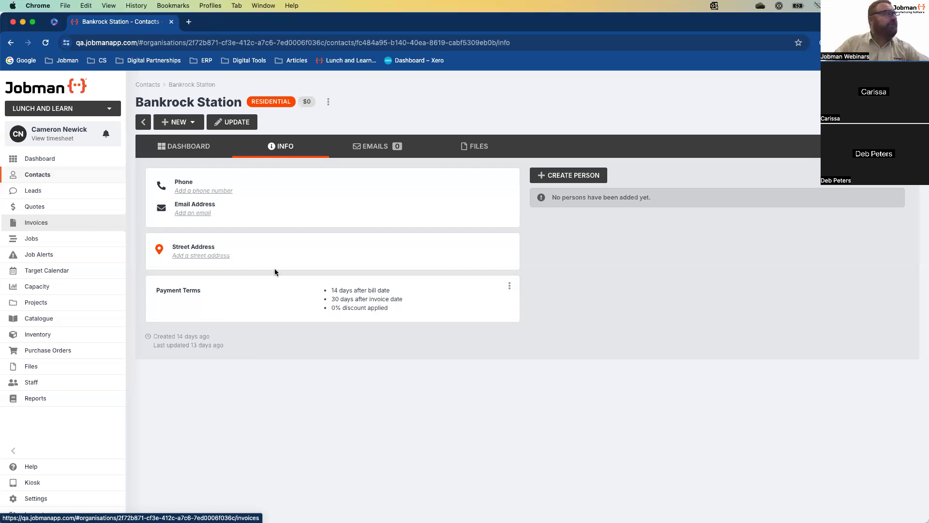
Start a new Lead for Bankrock Station from the contact's NEW menu
left_click(194, 127)
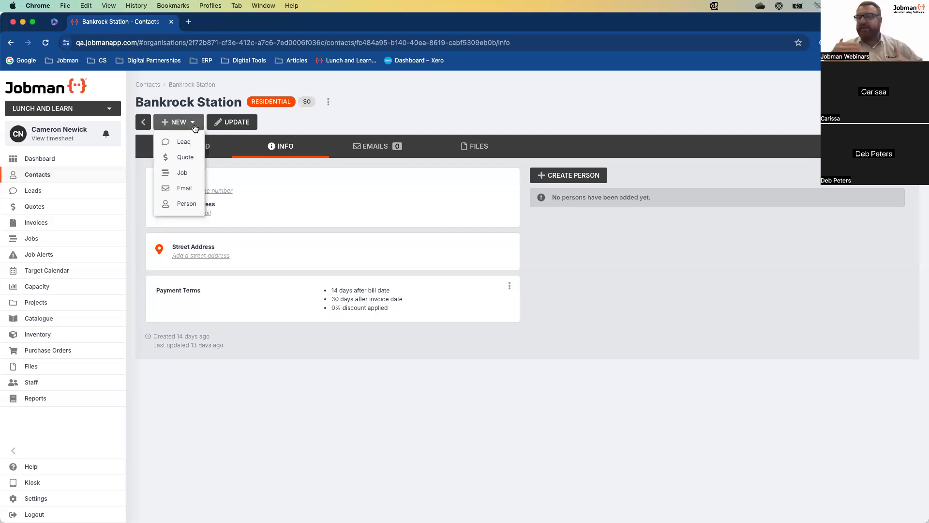
left_click(185, 144)
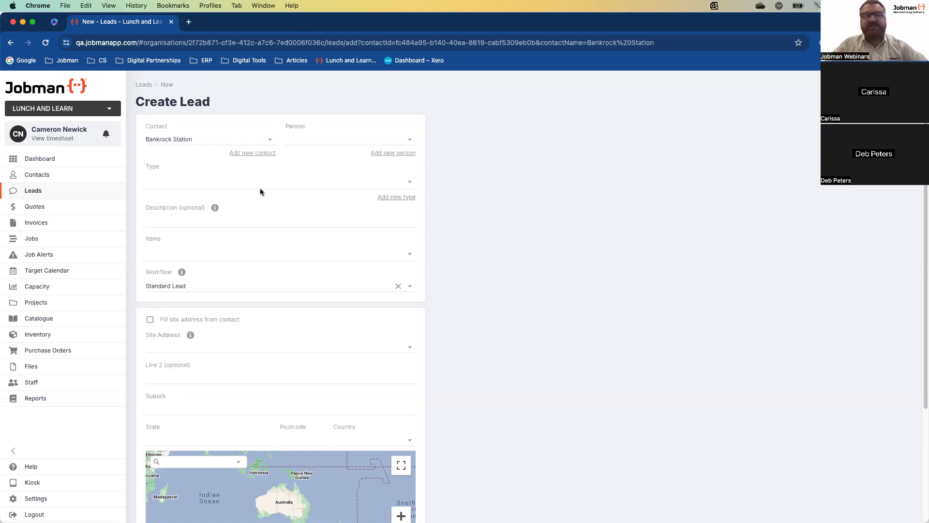
Check the empty Person list, then bring up an empty Create Person form for the lead
scroll(434, 316, "down", 5)
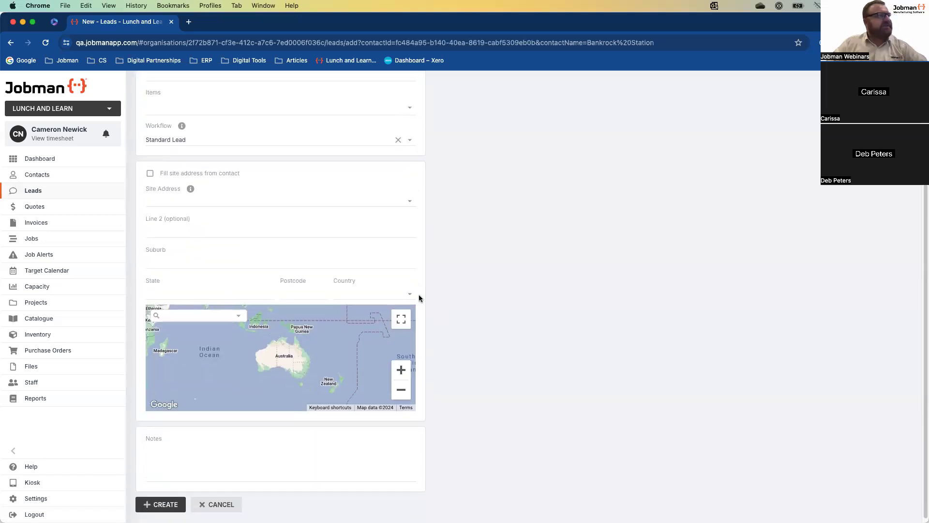
scroll(440, 305, "up", 5)
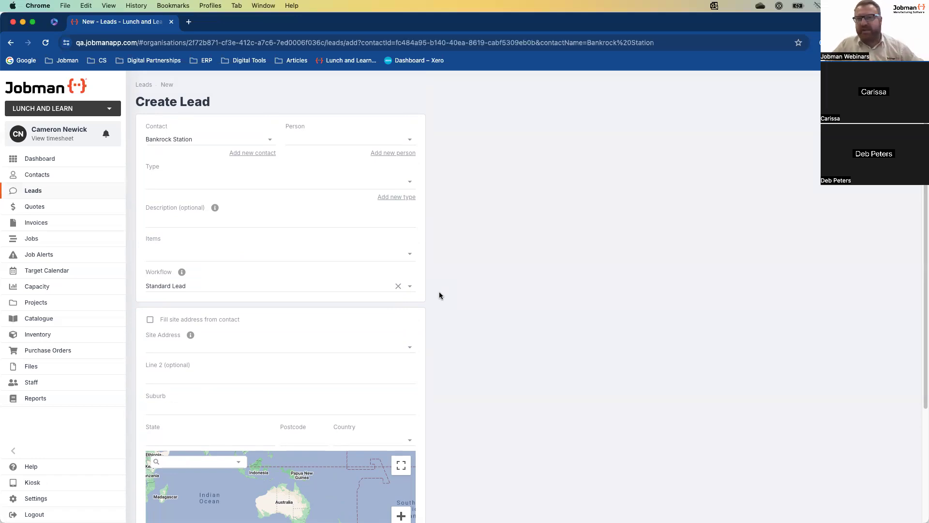
left_click(409, 143)
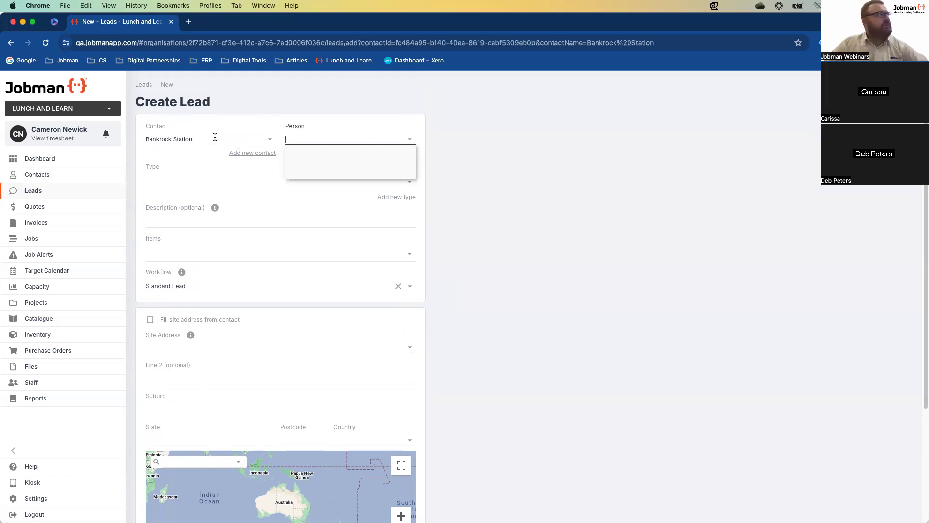
left_click(477, 167)
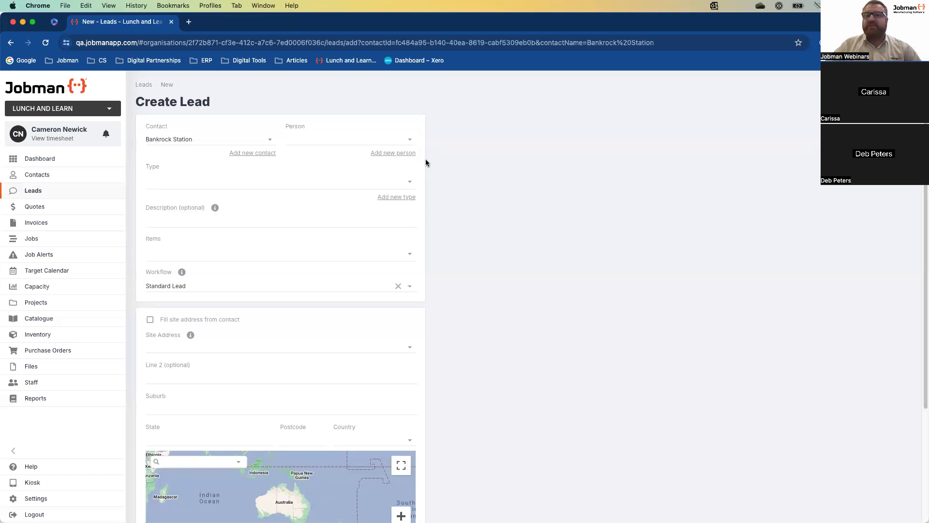
left_click(400, 153)
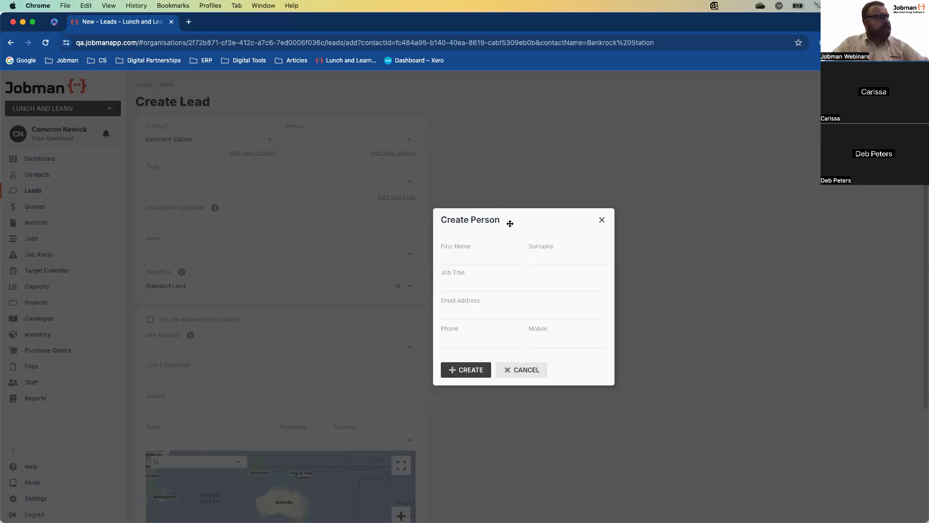
Create a Purchasing Officer person with first name, surname, e-mail and mobile, and attach them to the lead
left_click(474, 257)
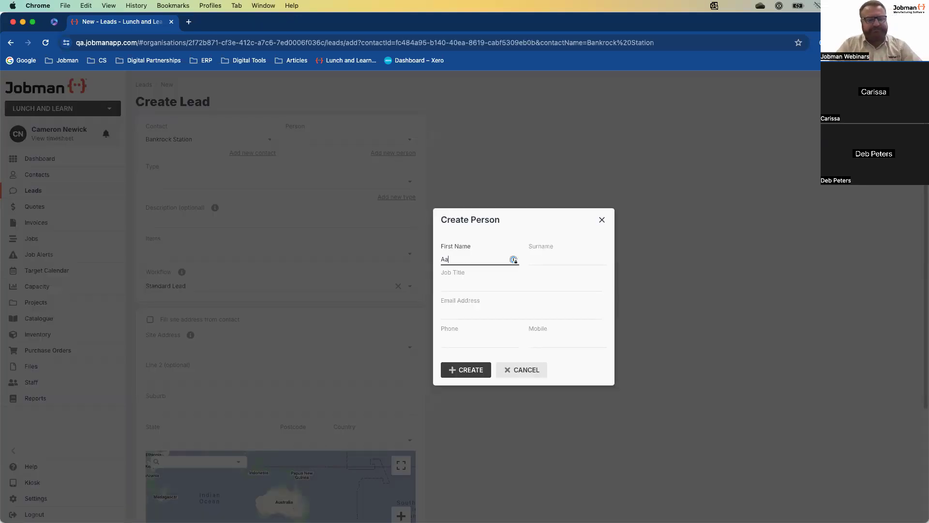
key("Tab")
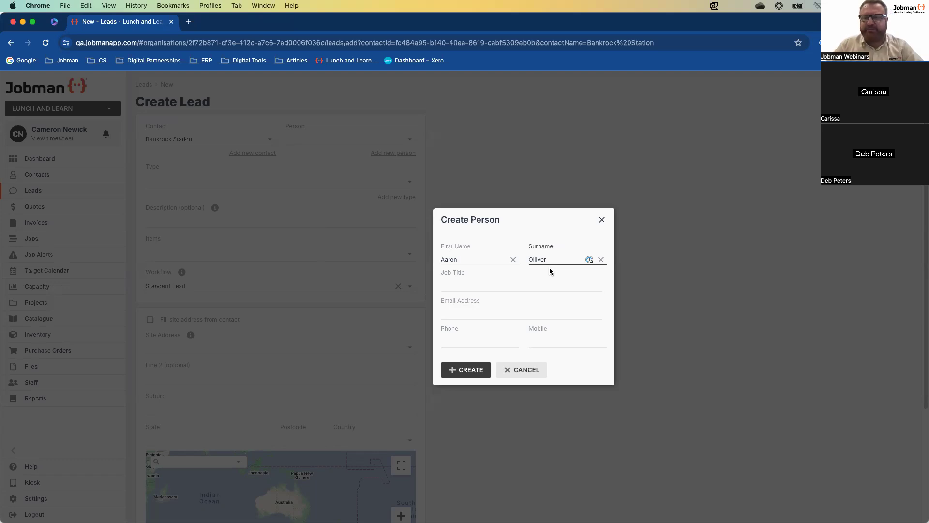
left_click(494, 285)
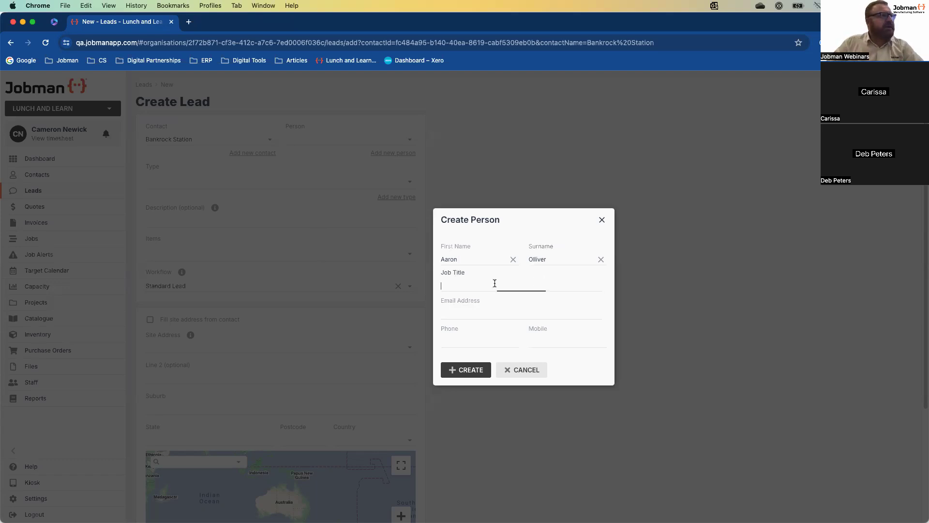
type("Purchasin")
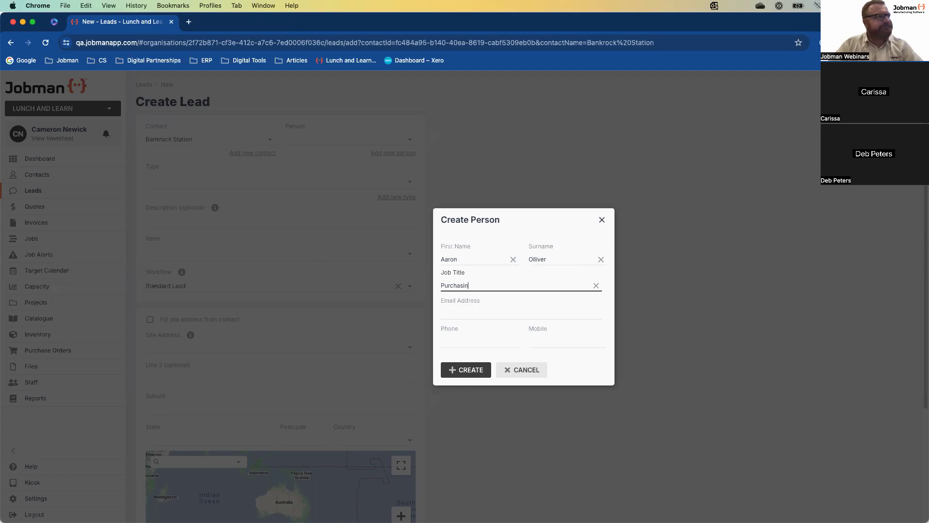
type("g Officer")
left_click(475, 315)
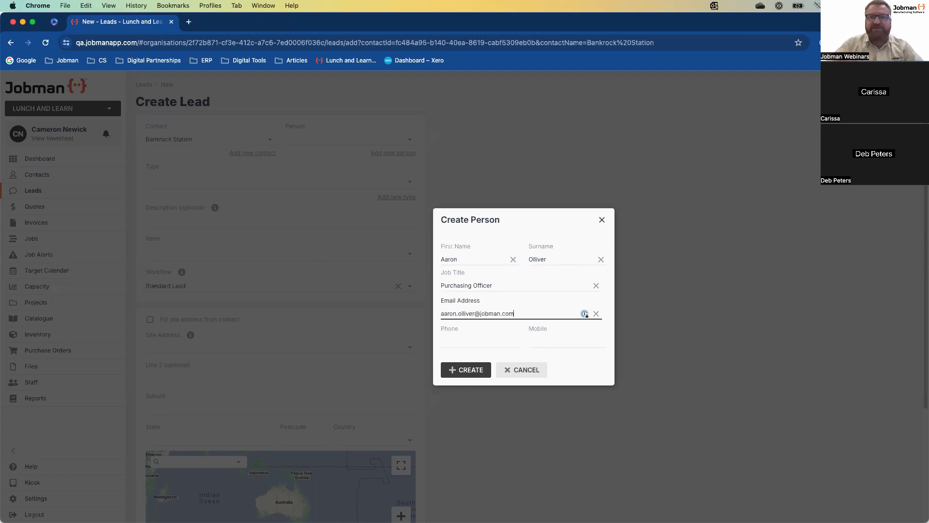
left_click(541, 344)
type("0400 000 000")
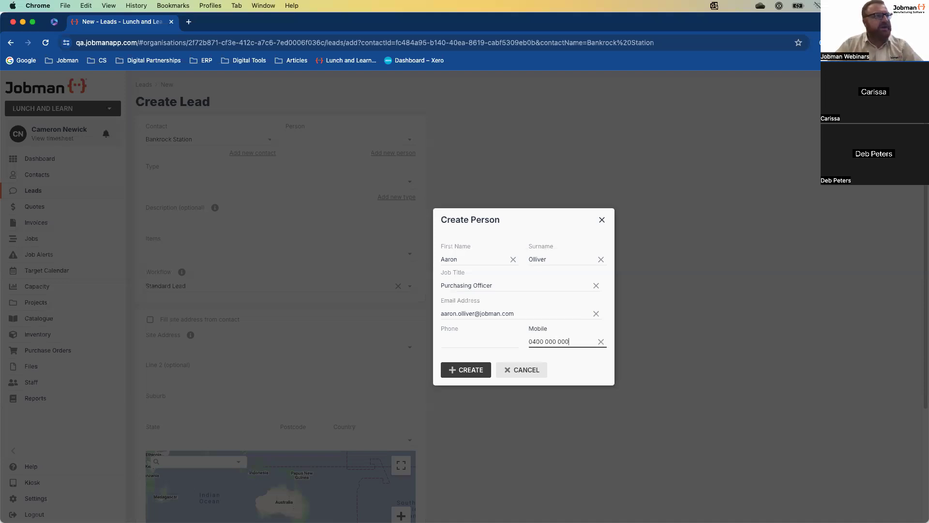
left_click(475, 372)
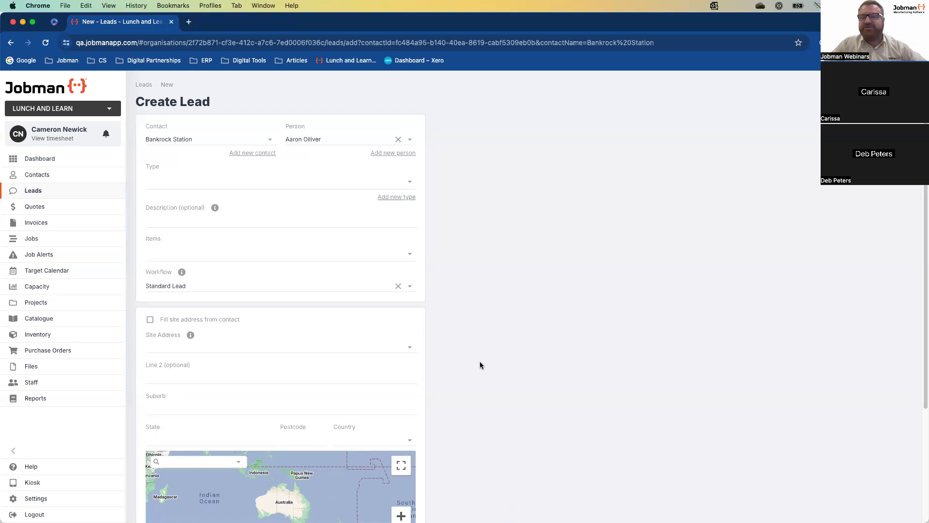
Choose Residential from the lead Type list
left_click(411, 187)
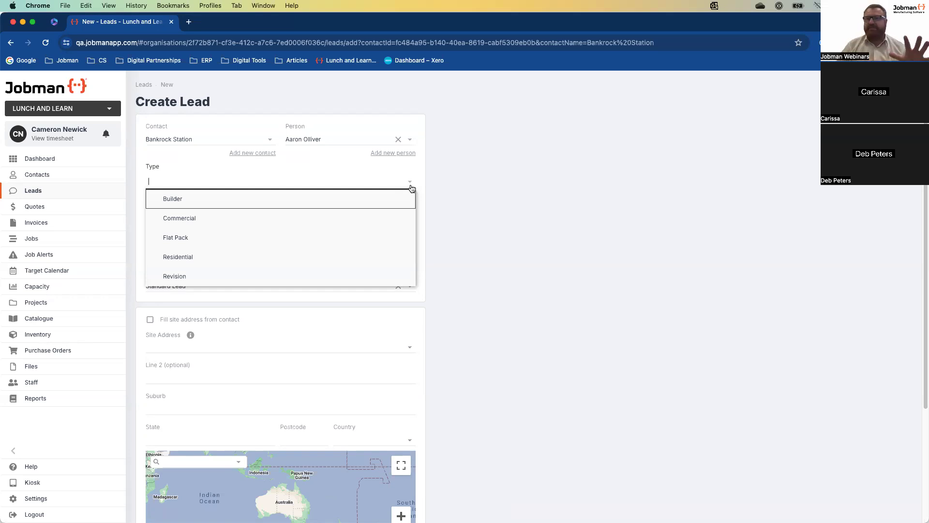
left_click(217, 261)
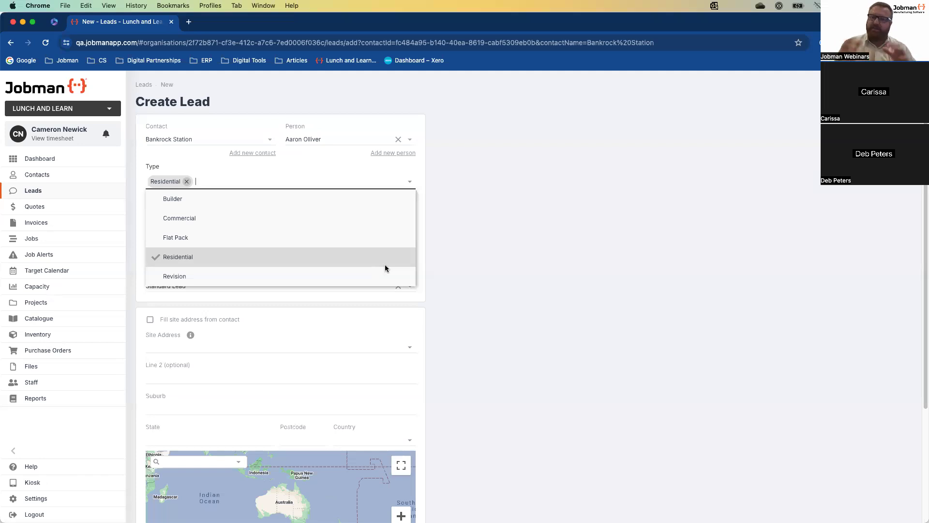
left_click(529, 265)
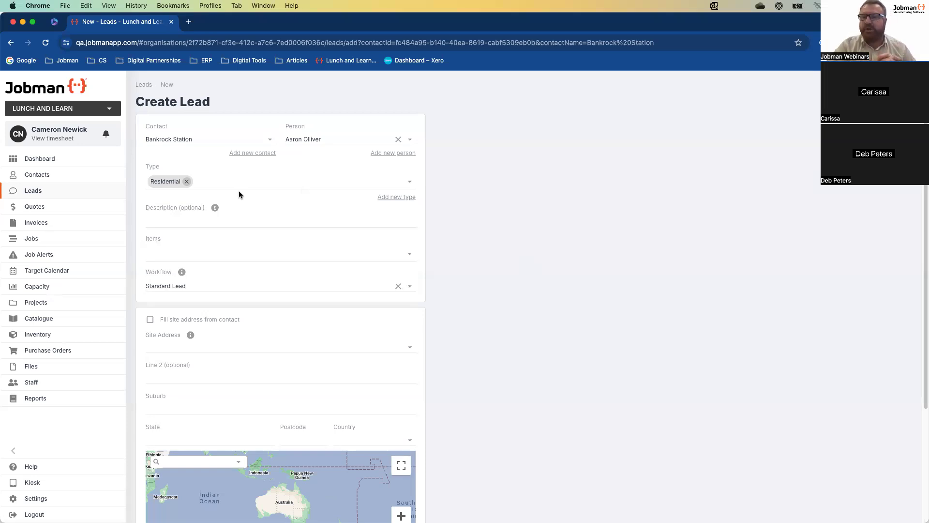
Enter 'Bankrock Station Kitchen' as the lead description, correcting a typo
left_click(243, 221)
type("Ban")
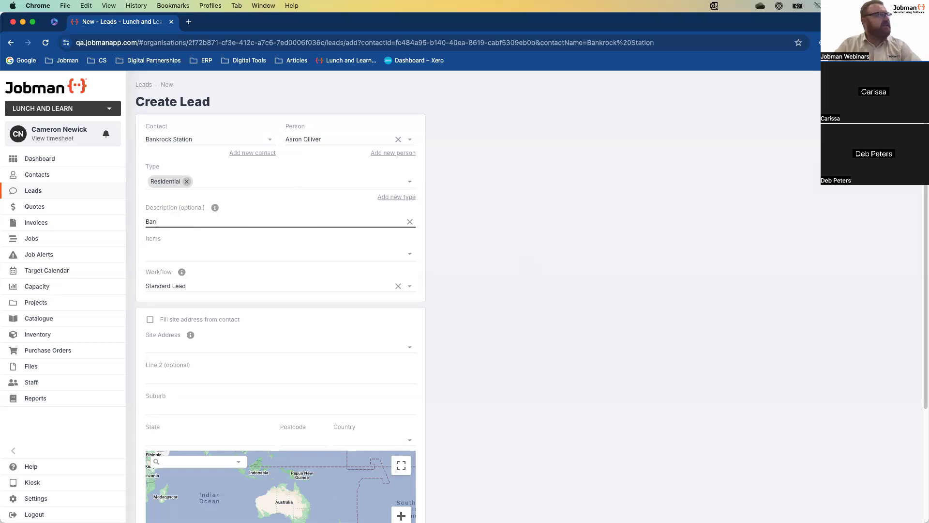
type("drock")
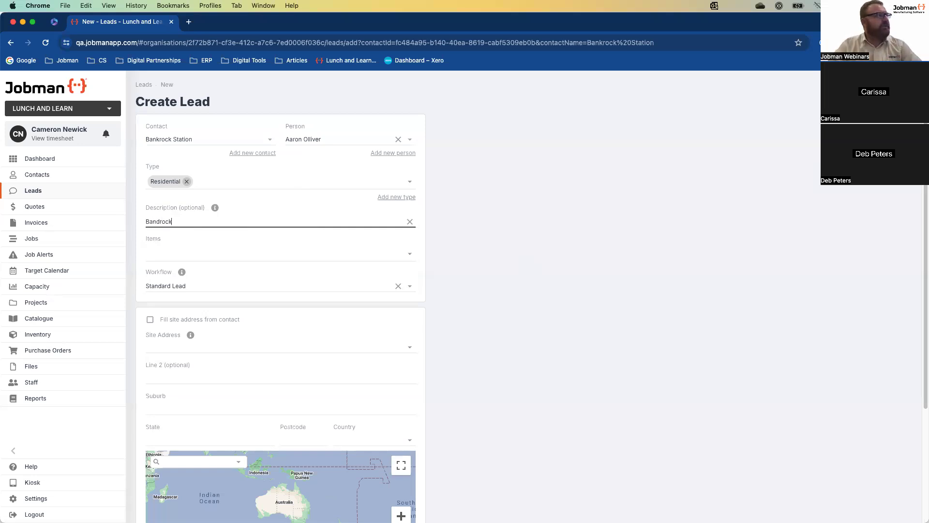
key("BackSpace")
key("BackSpace")
key("BackSpace")
key("BackSpace")
key("BackSpace")
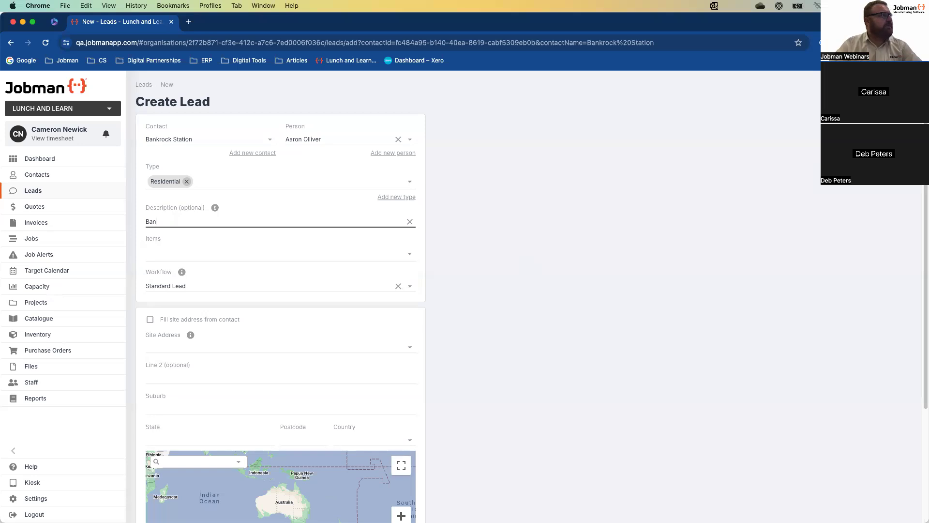
type("krock Station")
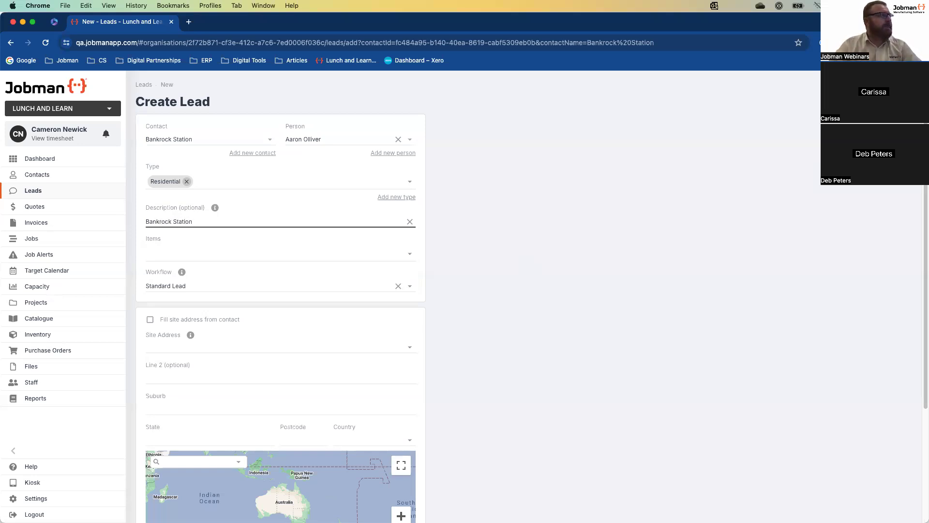
type(" Kitchen")
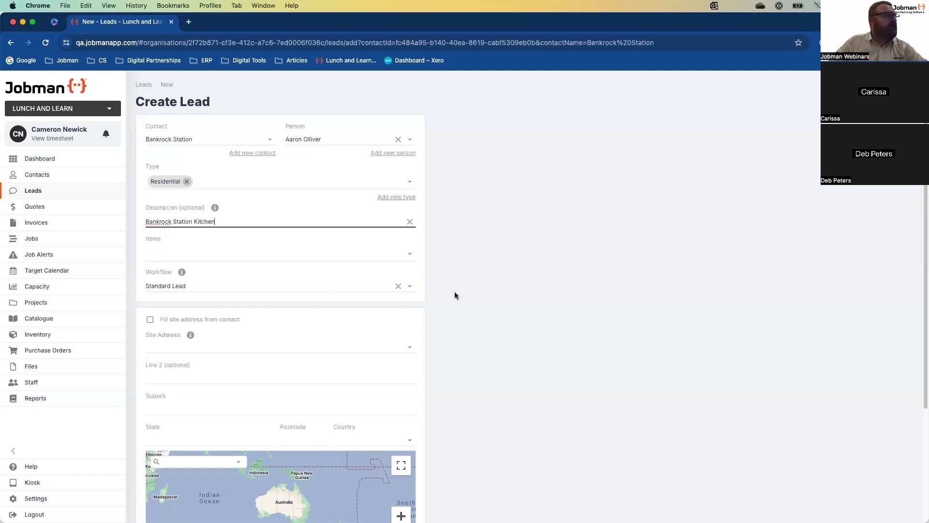
scroll(457, 293, "down", 3)
scroll(455, 222, "up", 1)
left_click(413, 172)
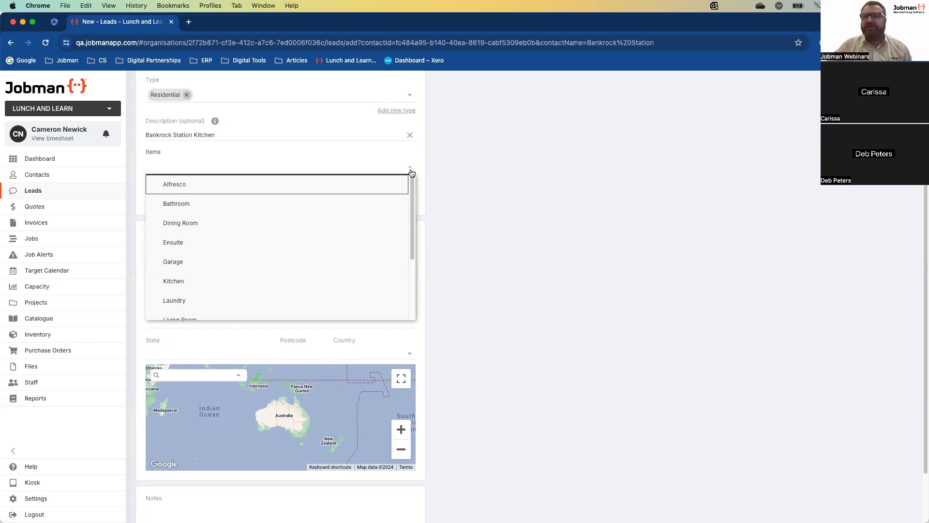
Tick Bathroom and Kitchen in the lead's Items list
left_click(224, 201)
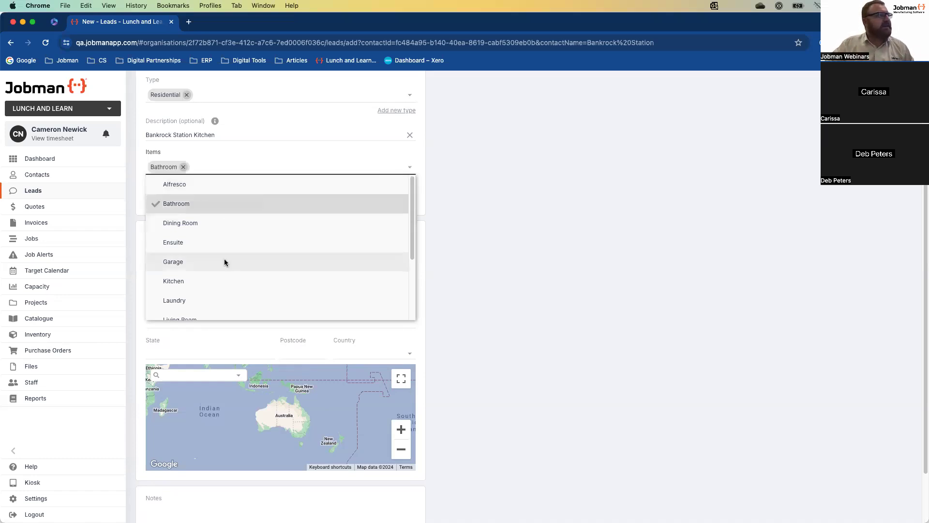
left_click(225, 283)
left_click(513, 280)
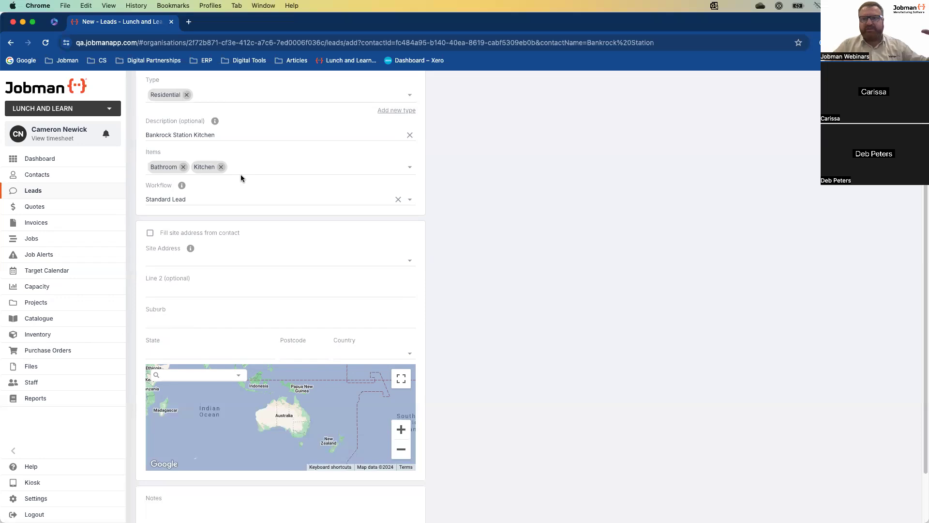
Set the site address from the 'Jobman' suggestion instead of the contact's address, then create the lead
left_click(150, 233)
scroll(469, 319, "down", 3)
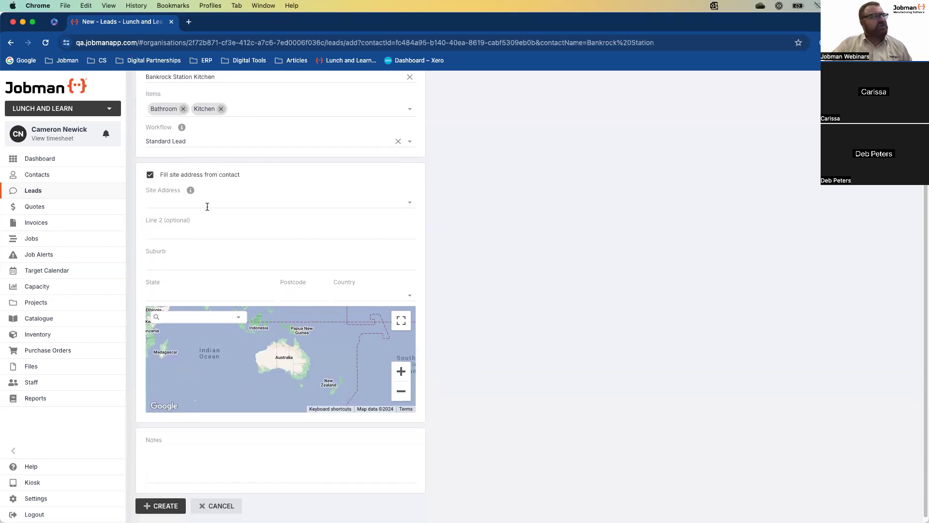
left_click(150, 175)
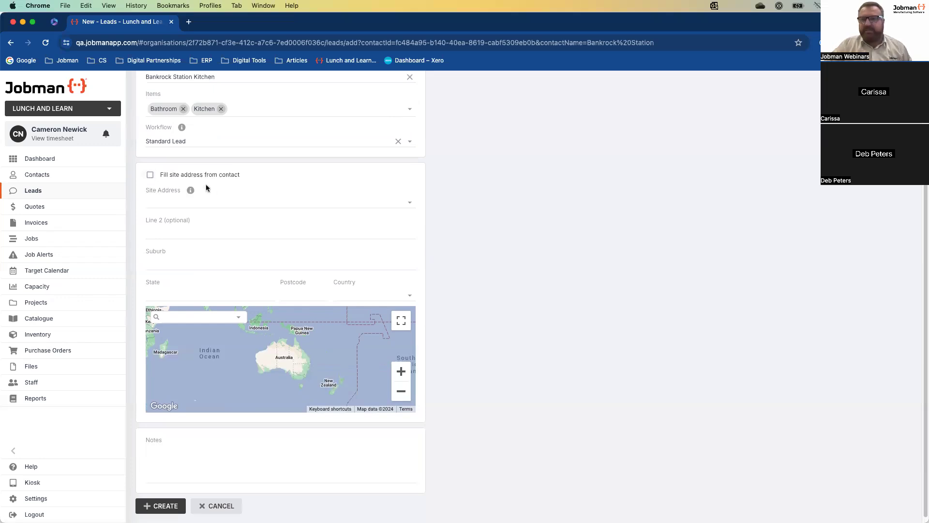
left_click(149, 175)
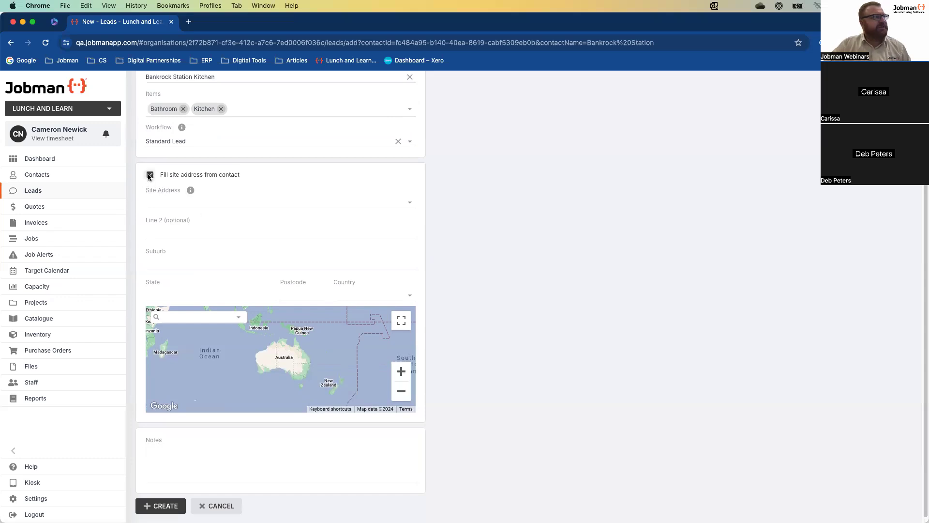
left_click(149, 176)
left_click(185, 203)
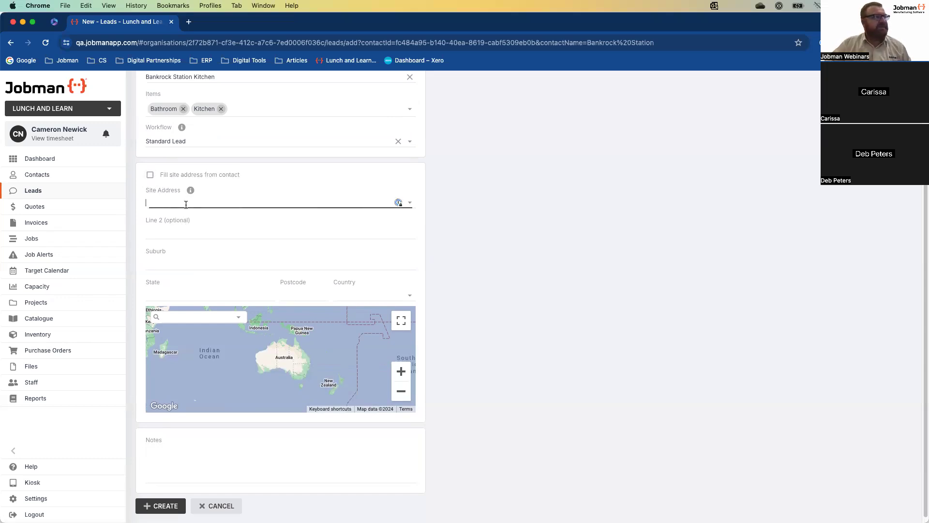
type("Jobman")
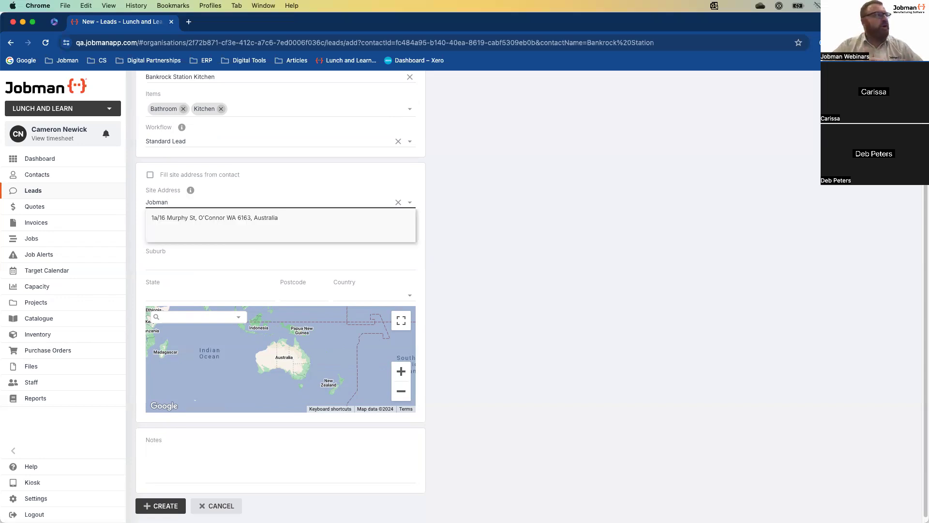
left_click(213, 216)
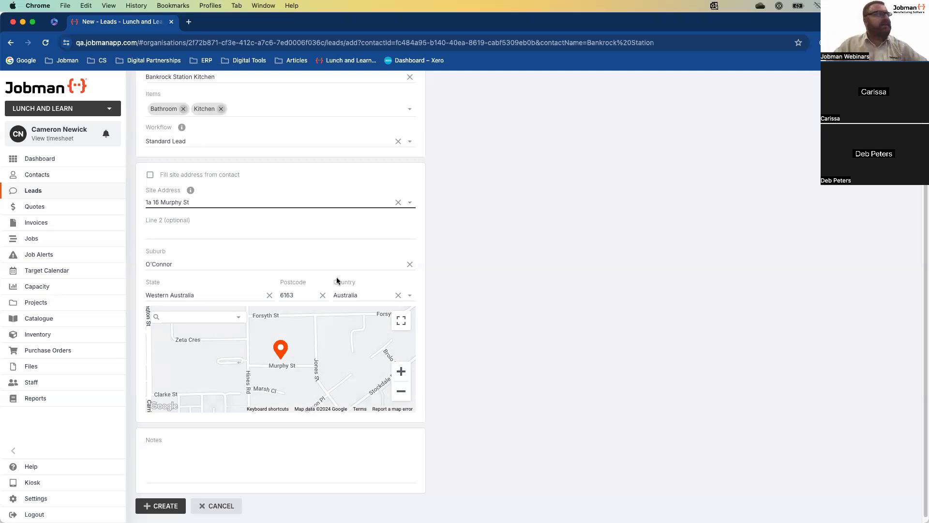
scroll(486, 334, "down", 1)
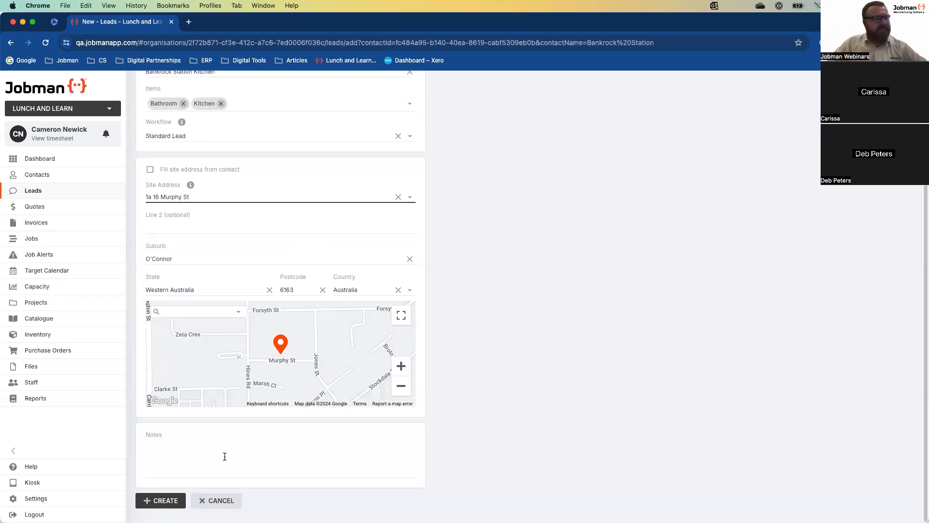
left_click(171, 501)
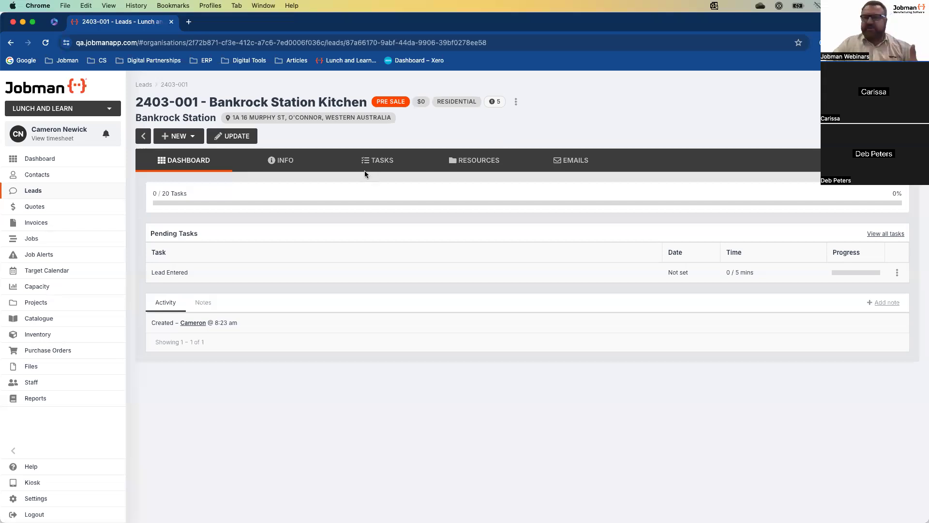
Review the lead's task board, then check its empty email inbox
left_click(384, 165)
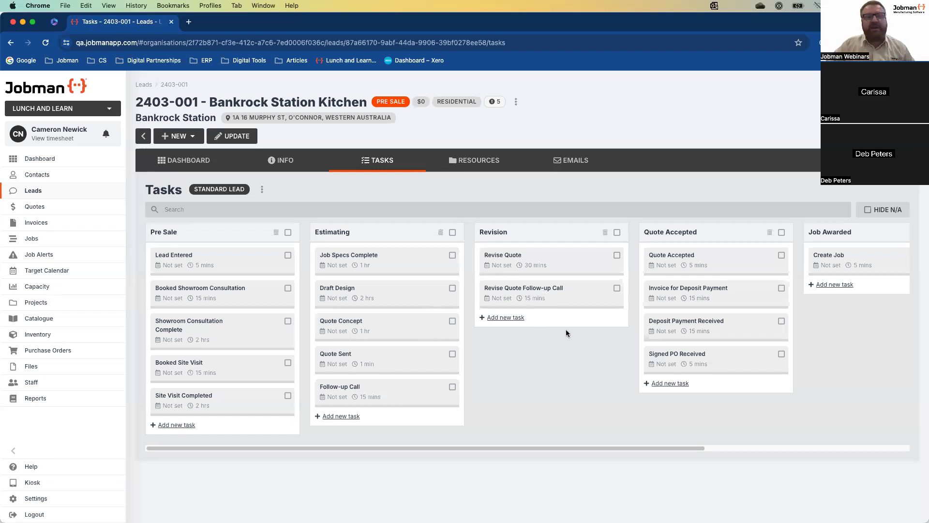
left_click(575, 162)
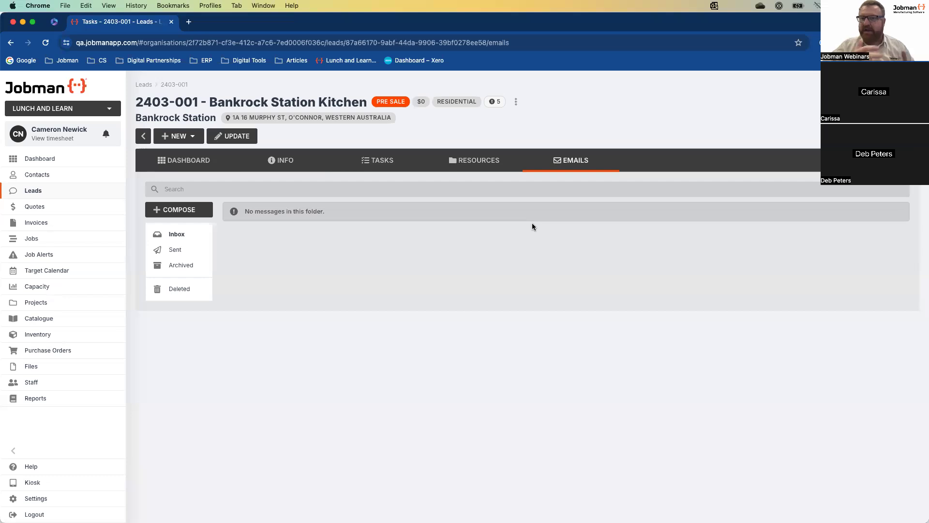
Show the lead's Resources listing Files, Items, Invoices, Jobs and Quotes
left_click(482, 167)
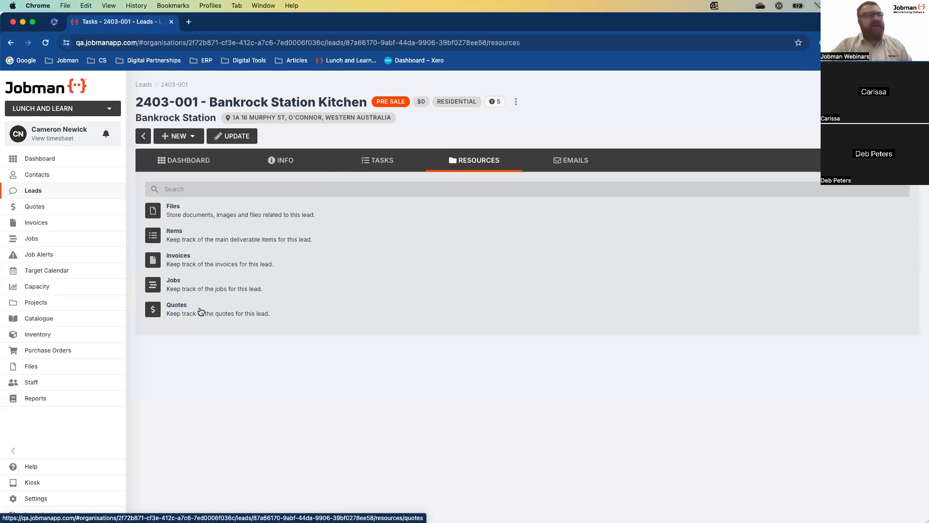
Check which new records (Item, Quote, Invoice, Job) can be added to lead 2403-001
left_click(191, 137)
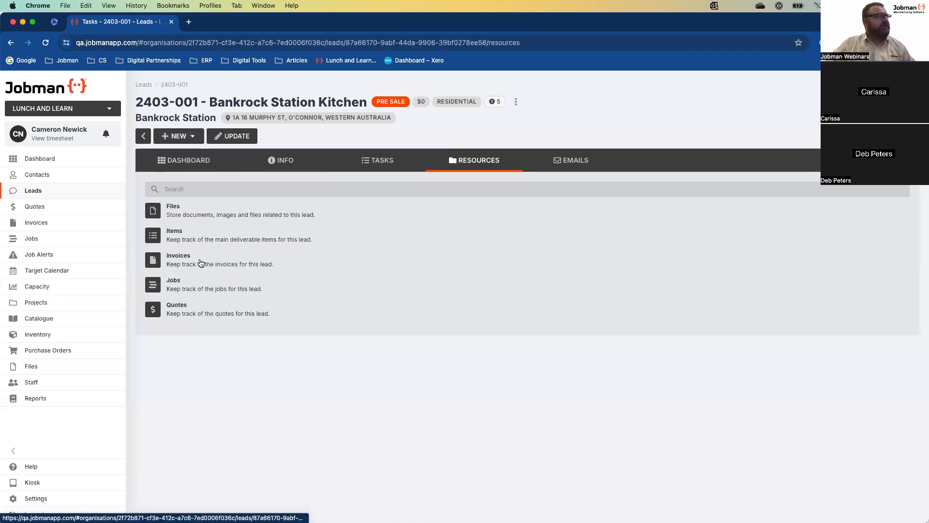
Open the lead's Items list showing Bathroom and Kitchen, each quantity 1
left_click(182, 239)
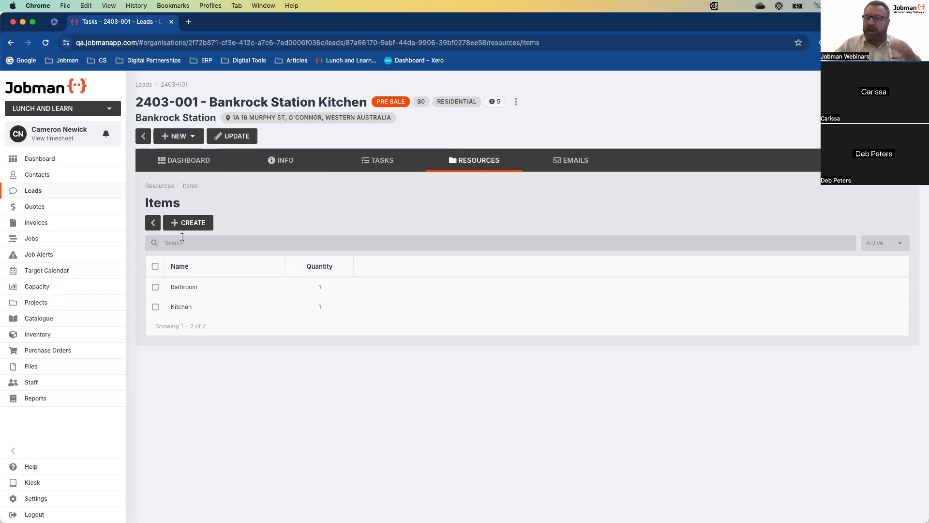
Open the Bathroom item, review its empty specification fields, and start editing it
left_click(188, 289)
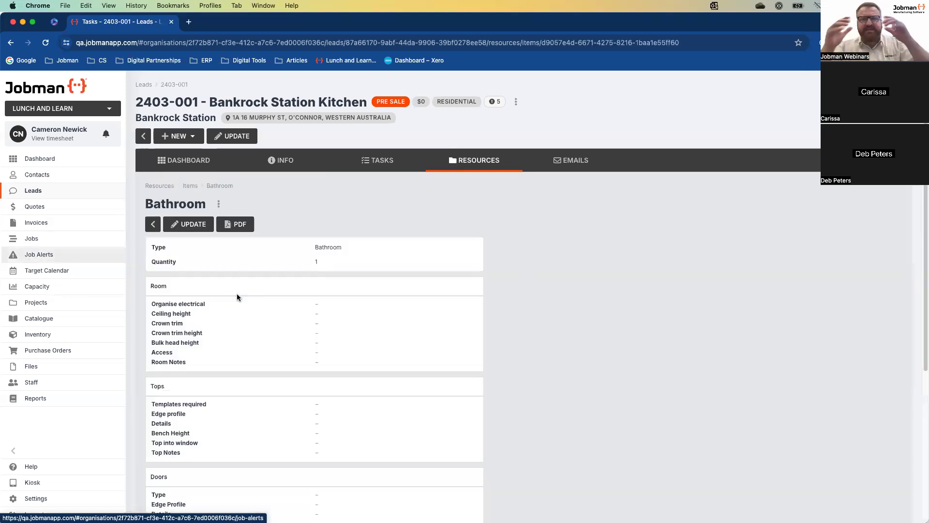
scroll(271, 309, "down", 3)
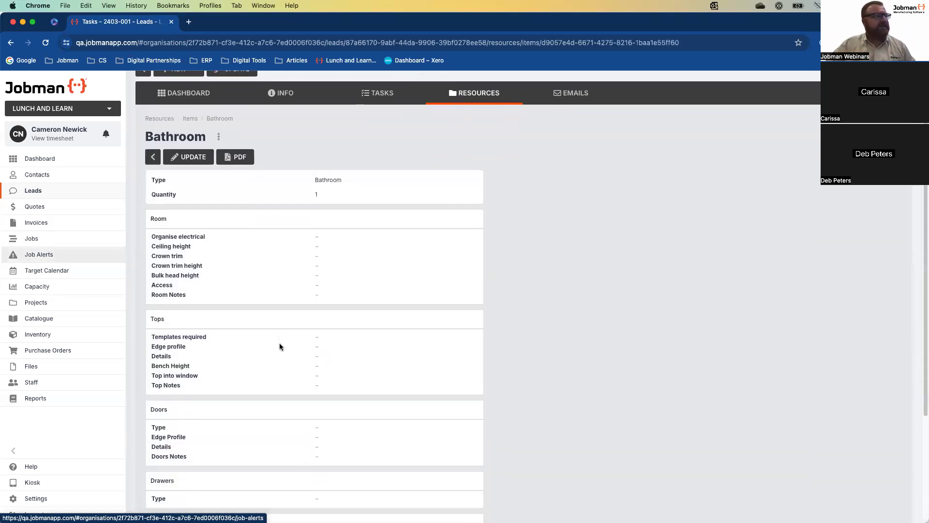
scroll(280, 344, "down", 3)
scroll(279, 343, "down", 3)
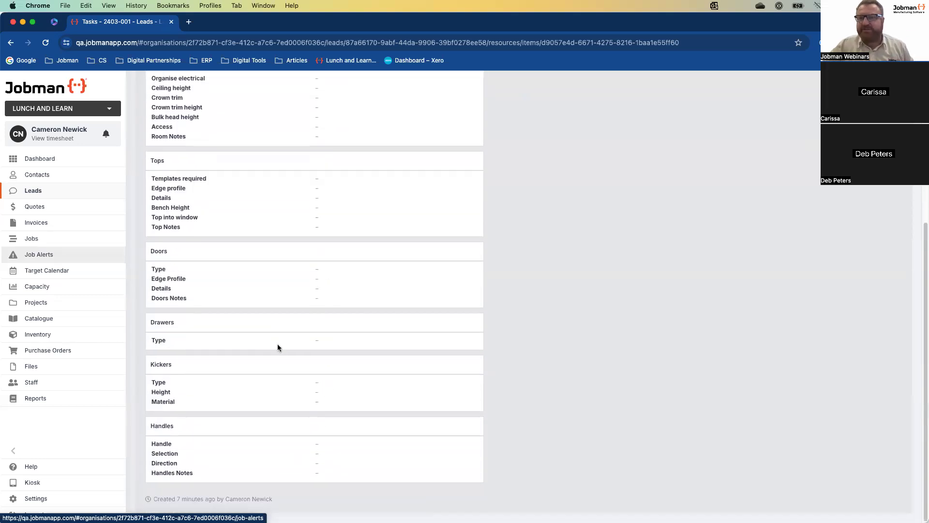
scroll(278, 343, "up", 5)
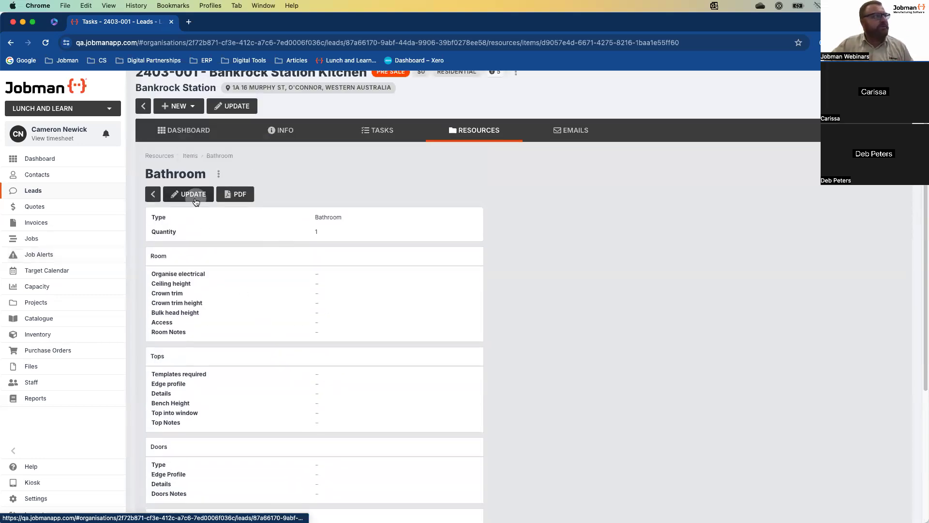
left_click(196, 197)
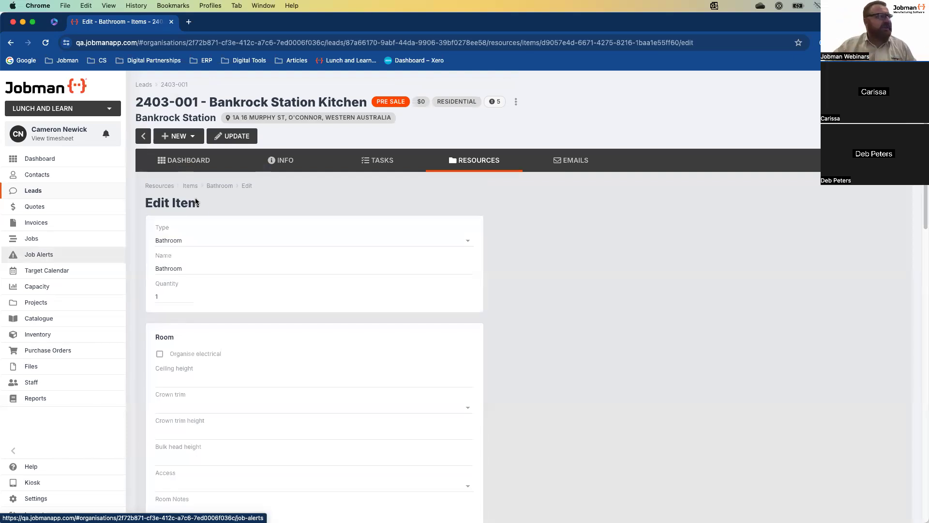
scroll(540, 360, "down", 2)
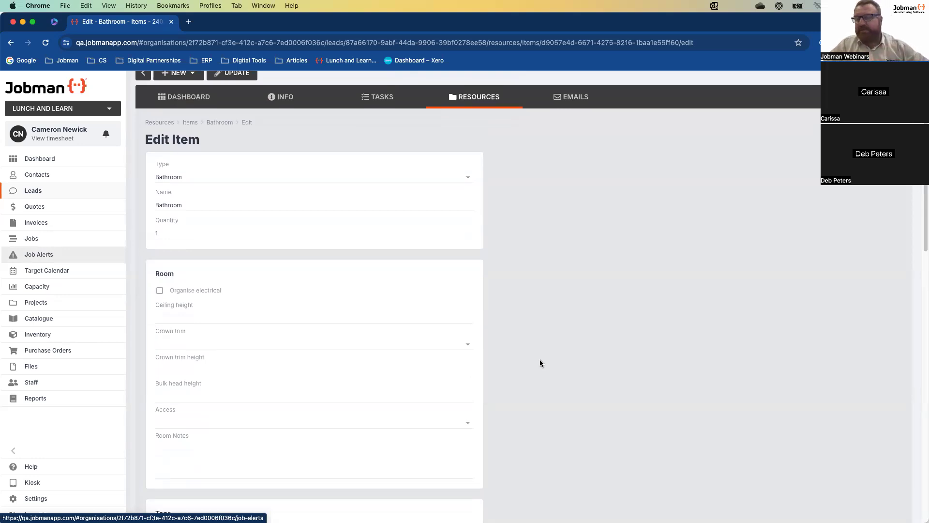
left_click(161, 290)
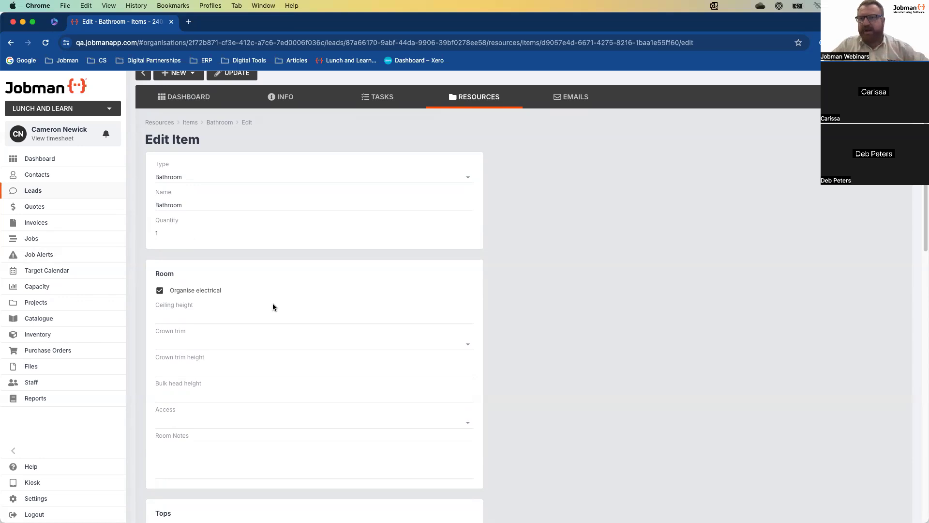
scroll(272, 307, "down", 1)
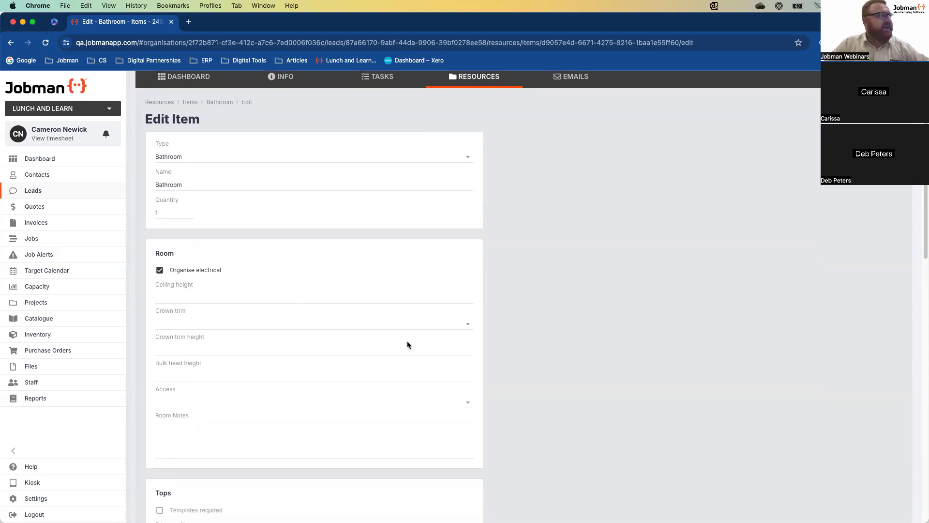
scroll(408, 343, "down", 4)
scroll(358, 355, "down", 4)
scroll(307, 357, "down", 1)
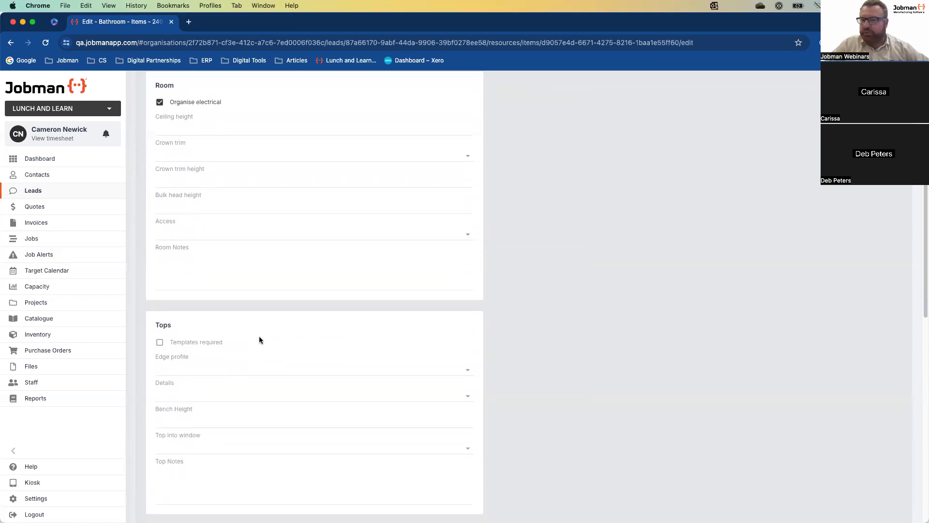
scroll(304, 337, "up", 10)
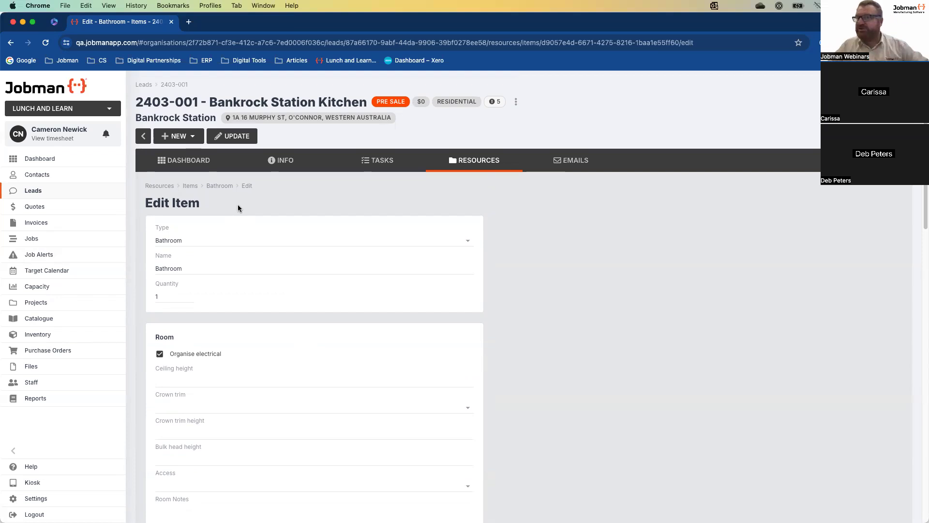
scroll(309, 237, "down", 2)
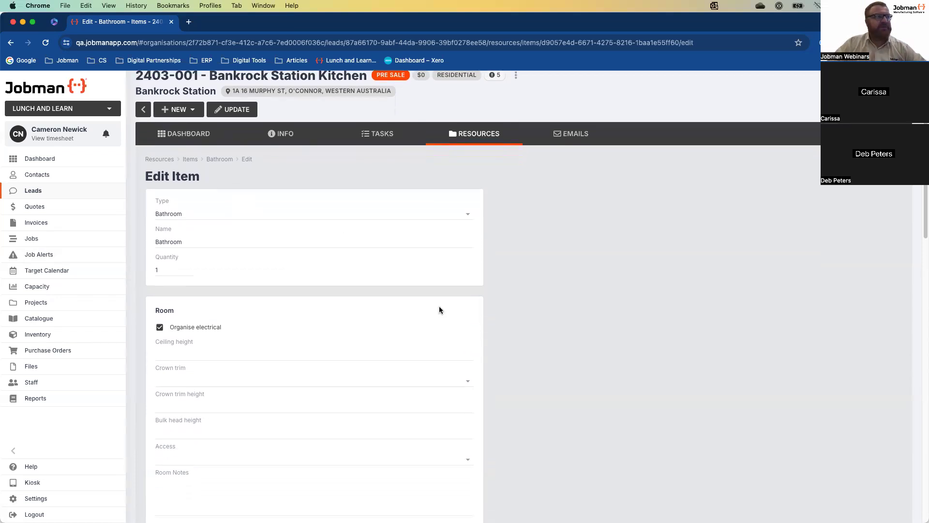
scroll(439, 310, "down", 5)
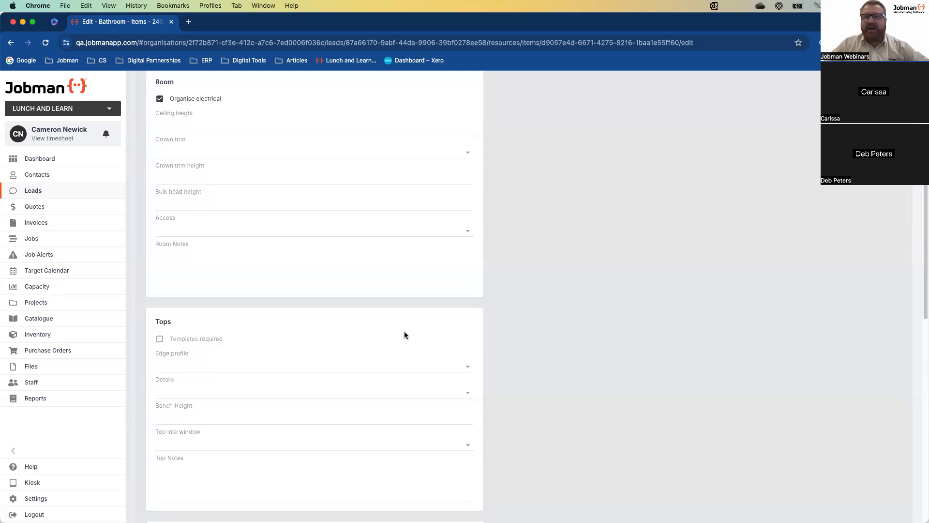
scroll(405, 332, "down", 3)
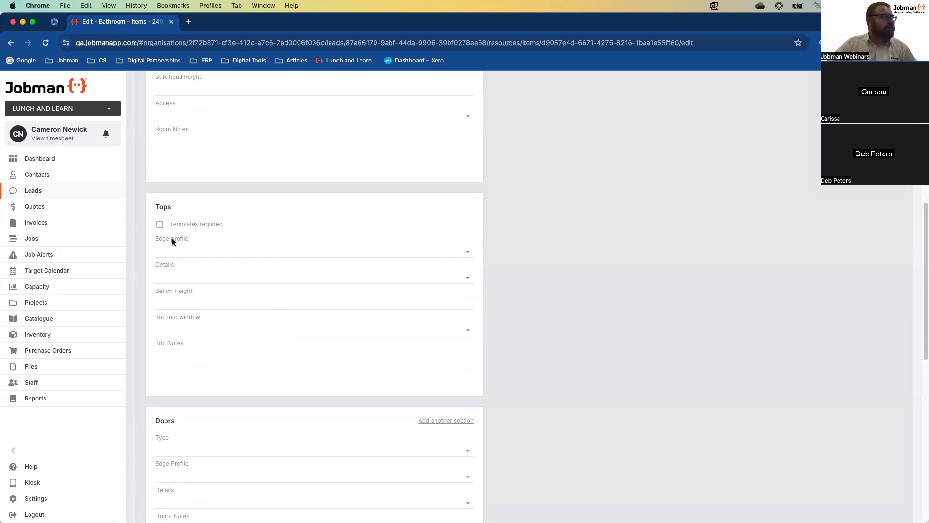
Tick Templates required for the tops and enter '20mm Premium Stone' as Top Notes
left_click(160, 224)
left_click(201, 368)
type("20mm Pre")
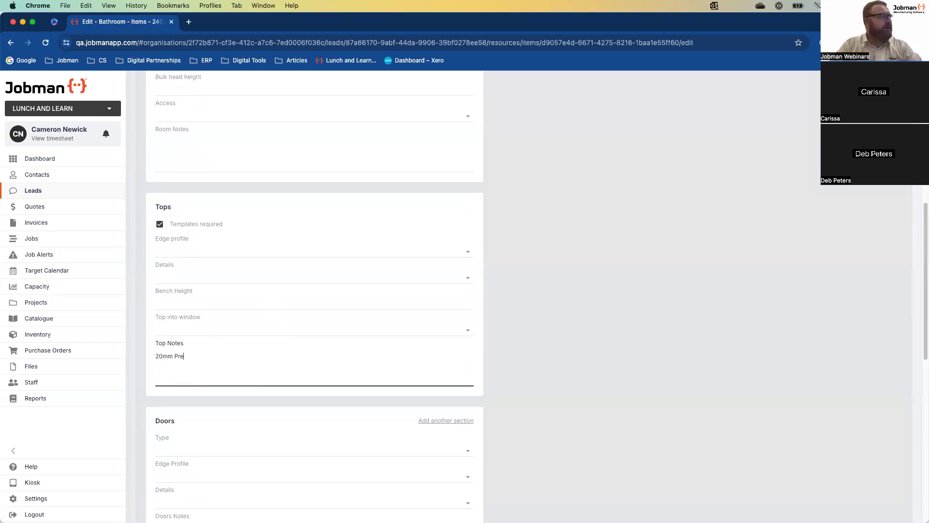
type("mium Stone")
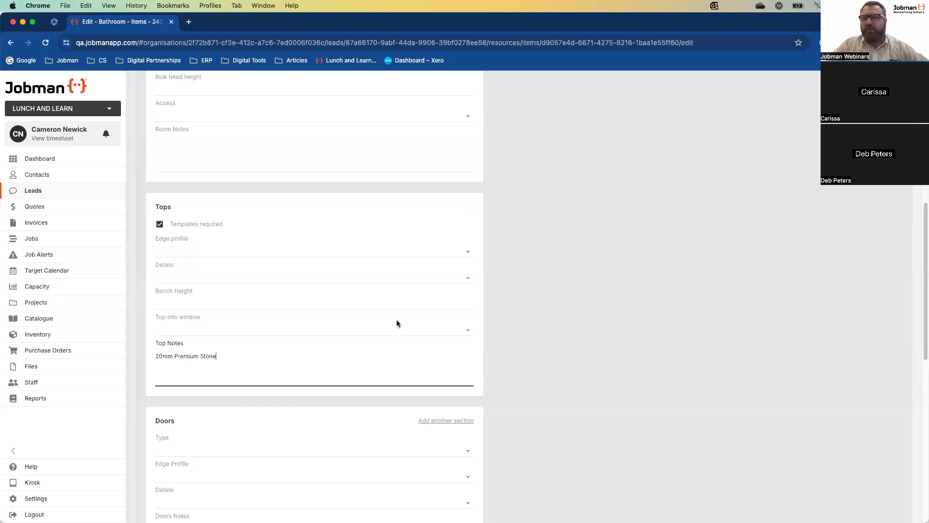
Set the tops Details to 16mm White Melamine 2400 mm
left_click(466, 254)
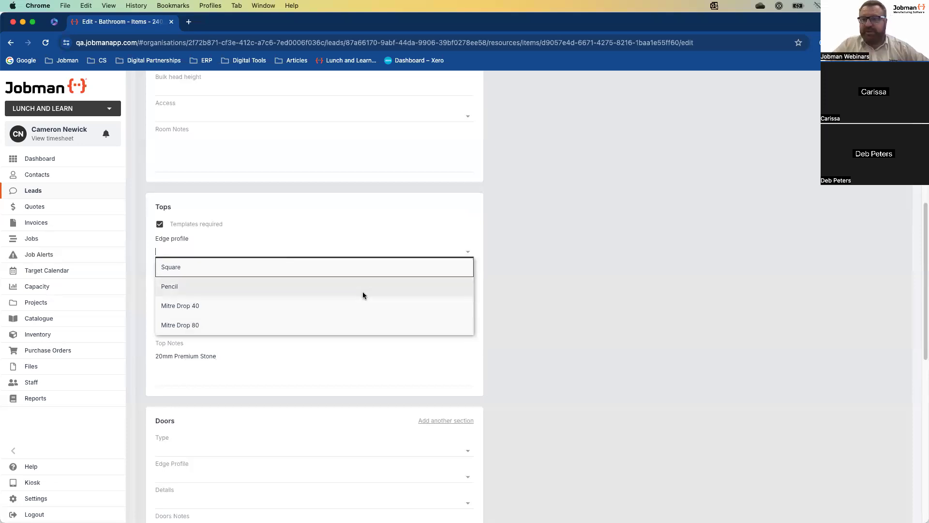
left_click(588, 321)
scroll(528, 338, "down", 1)
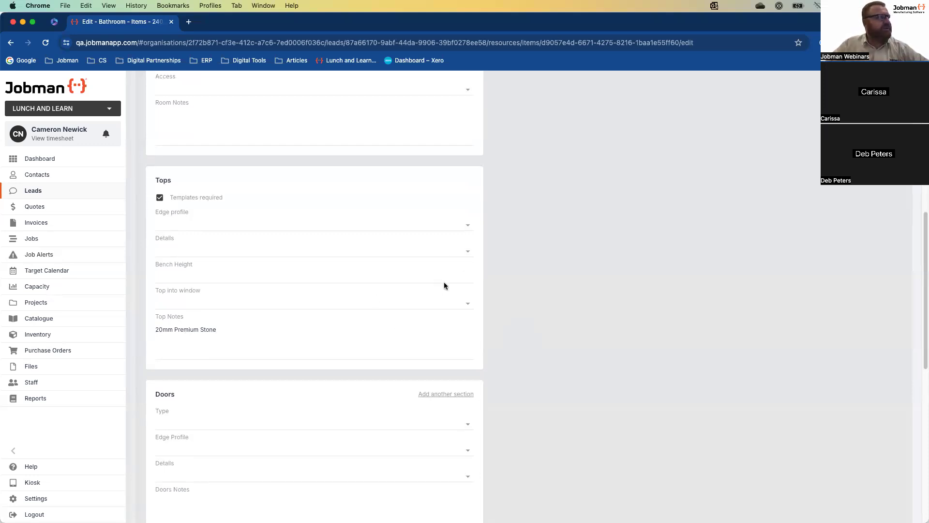
left_click(470, 256)
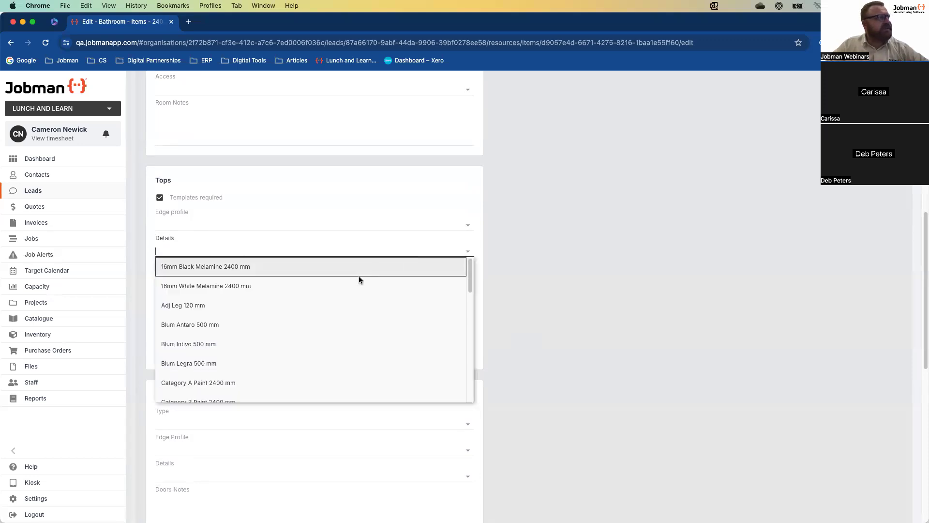
scroll(358, 340, "down", 5)
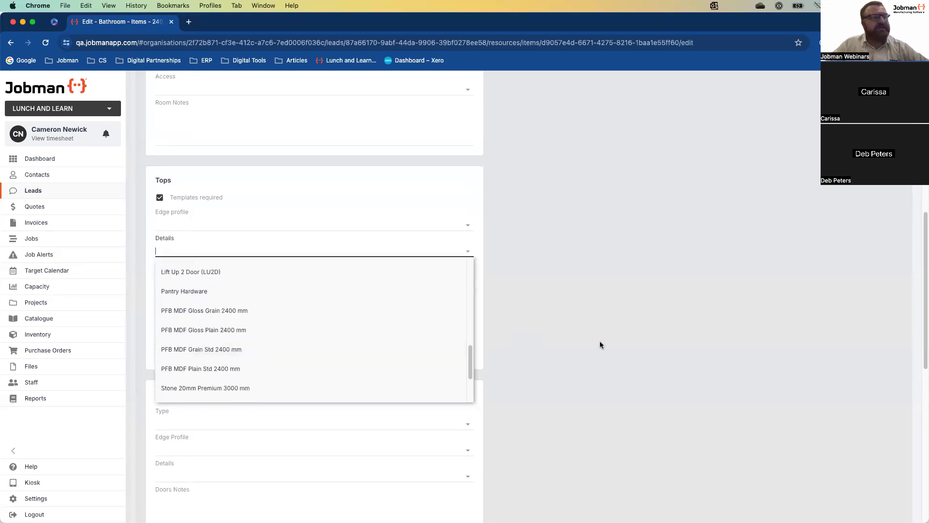
left_click(553, 346)
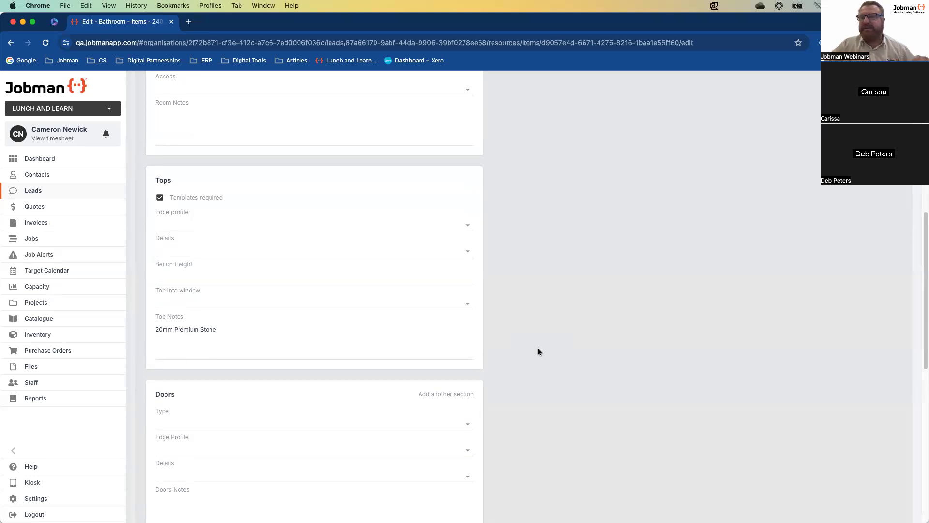
left_click(468, 251)
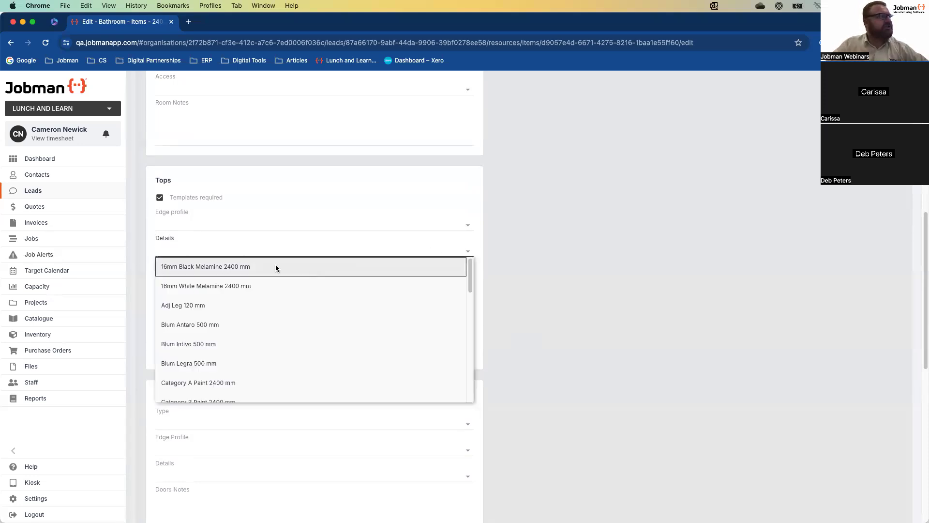
left_click(249, 285)
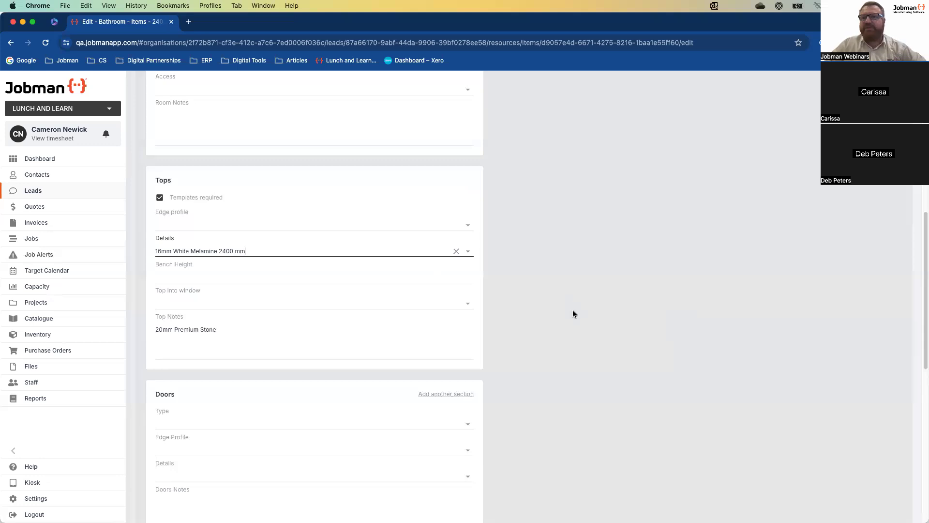
scroll(573, 314, "down", 5)
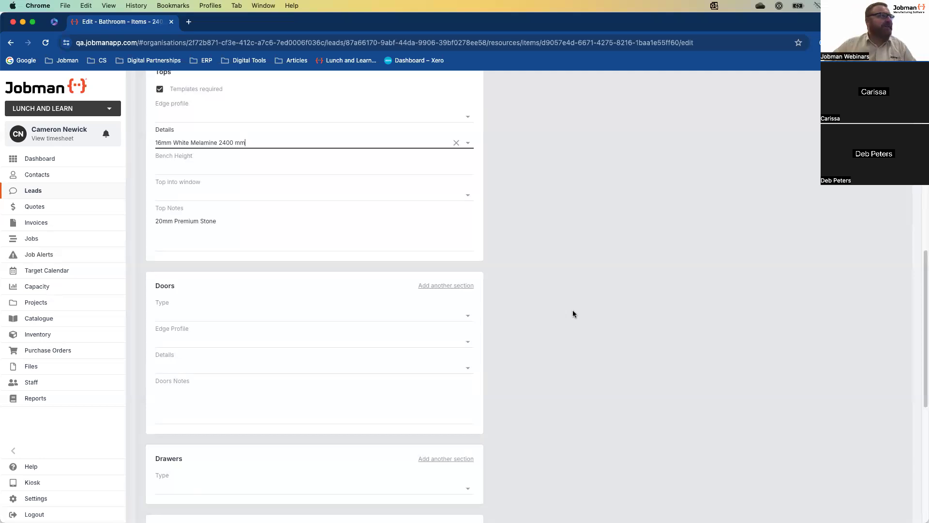
scroll(576, 314, "up", 3)
left_click(574, 311)
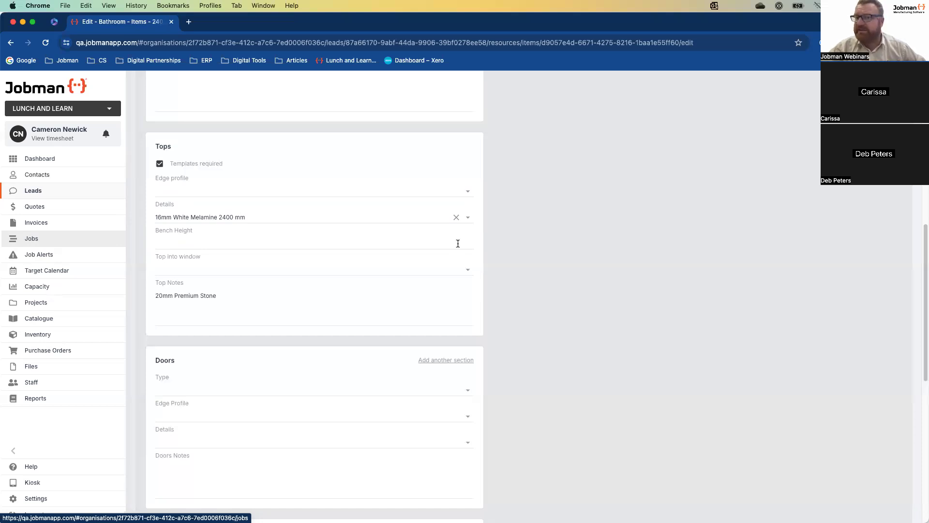
Set the Bathroom doors type to Solid Timber and save the item
scroll(411, 291, "down", 3)
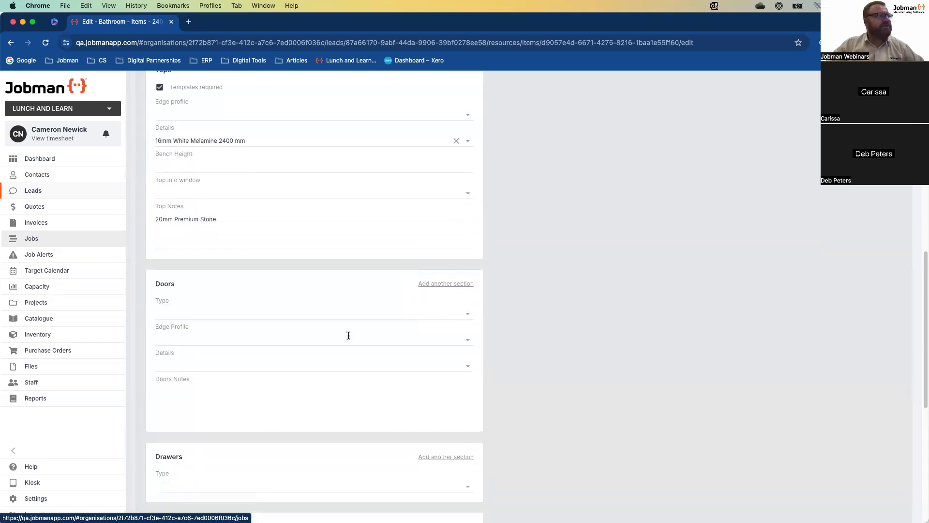
left_click(466, 315)
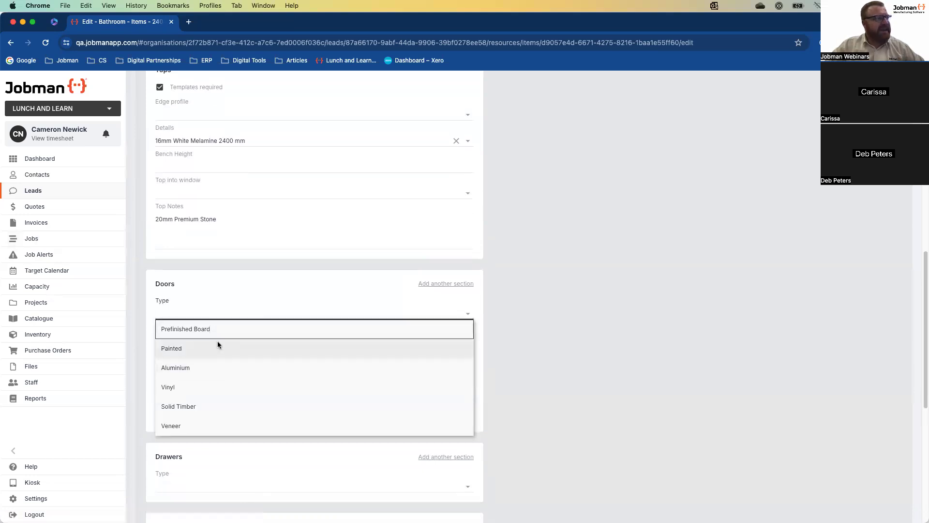
left_click(200, 408)
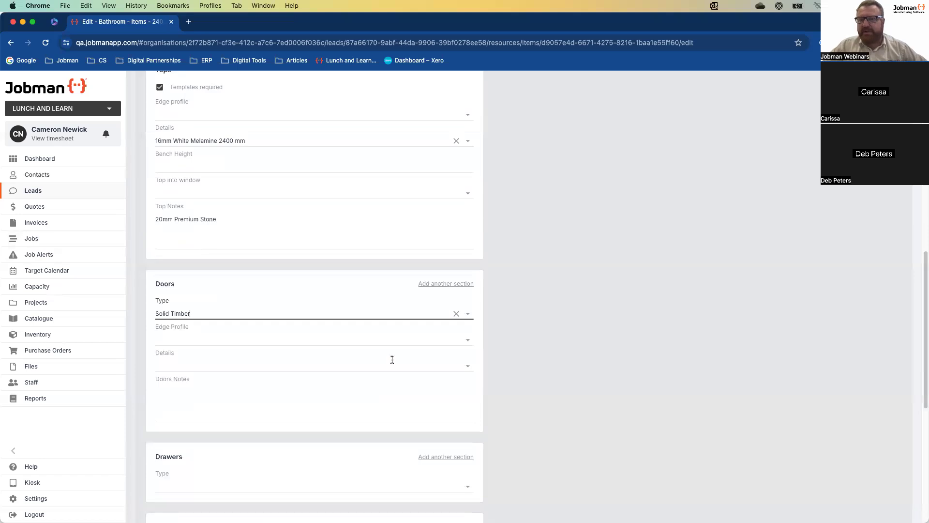
scroll(392, 359, "down", 9)
scroll(348, 360, "down", 4)
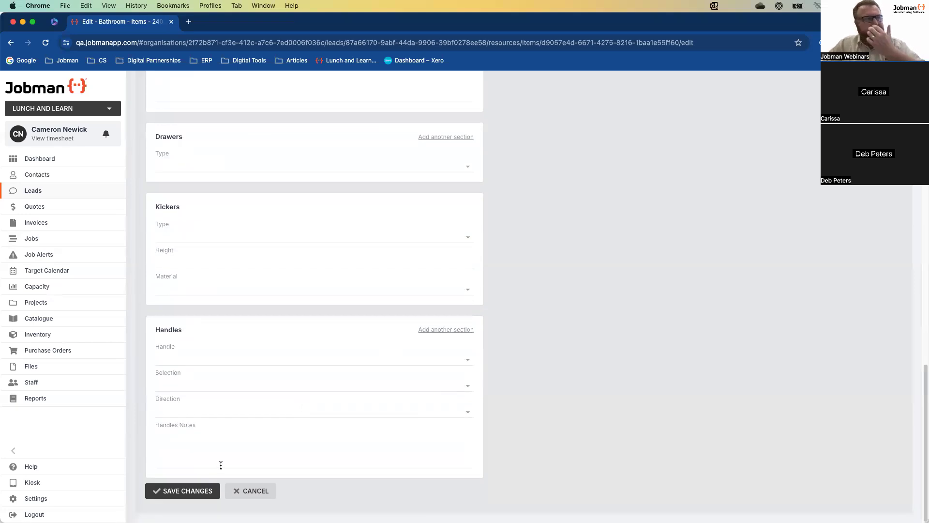
left_click(187, 489)
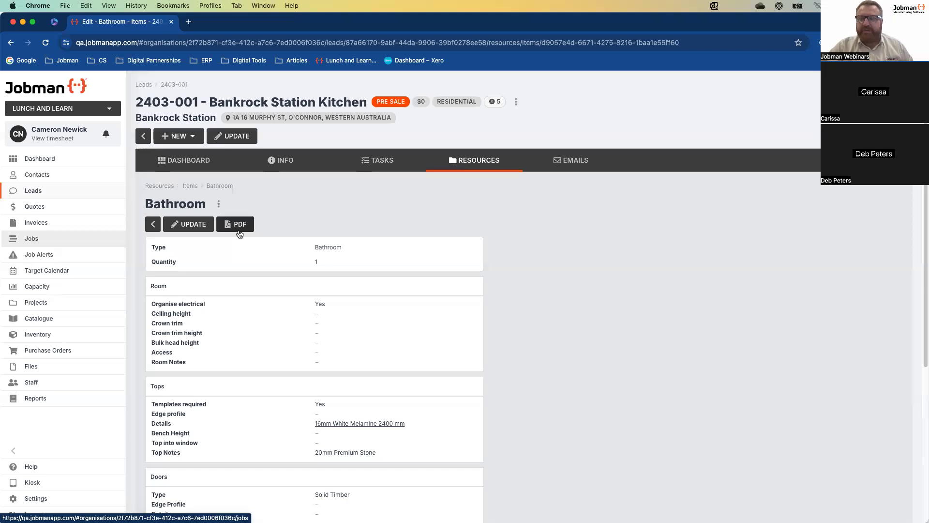
Return to the items list and open the Kitchen item's still-blank details page
left_click(190, 187)
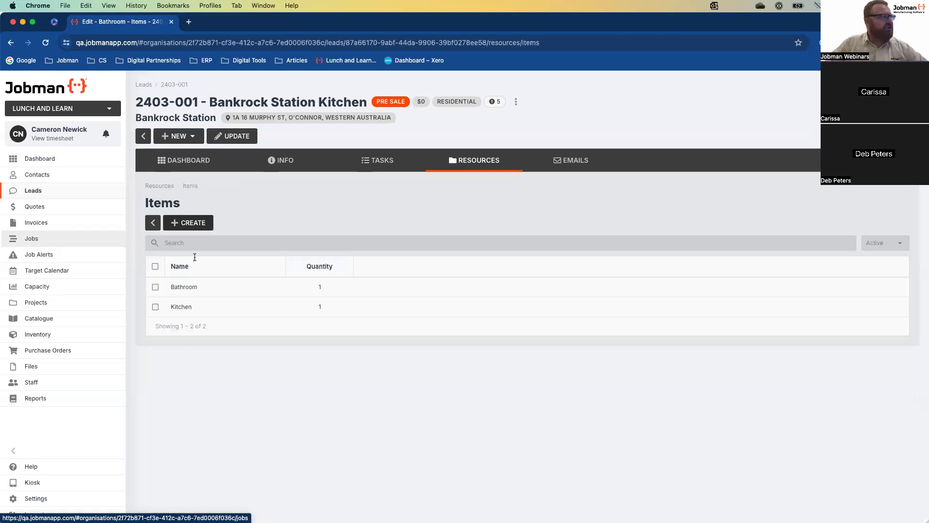
left_click(181, 307)
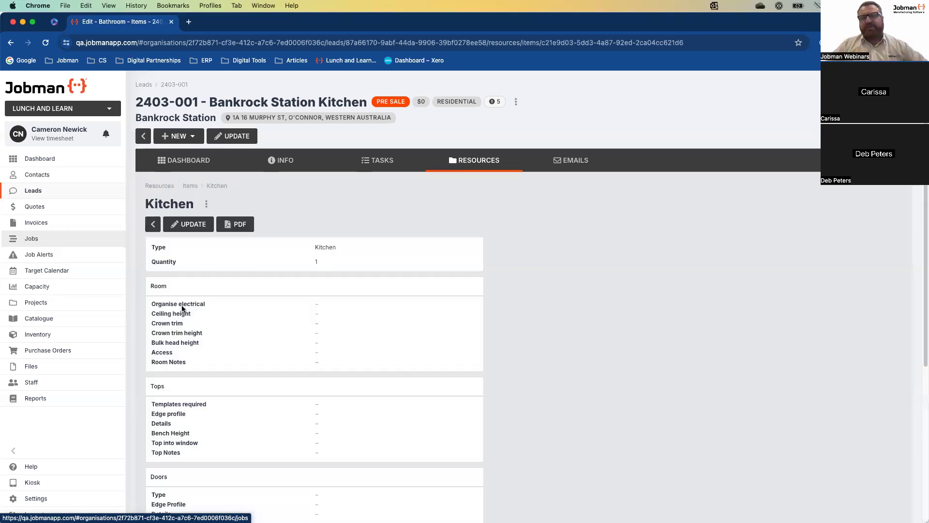
scroll(307, 358, "down", 2)
scroll(330, 370, "down", 1)
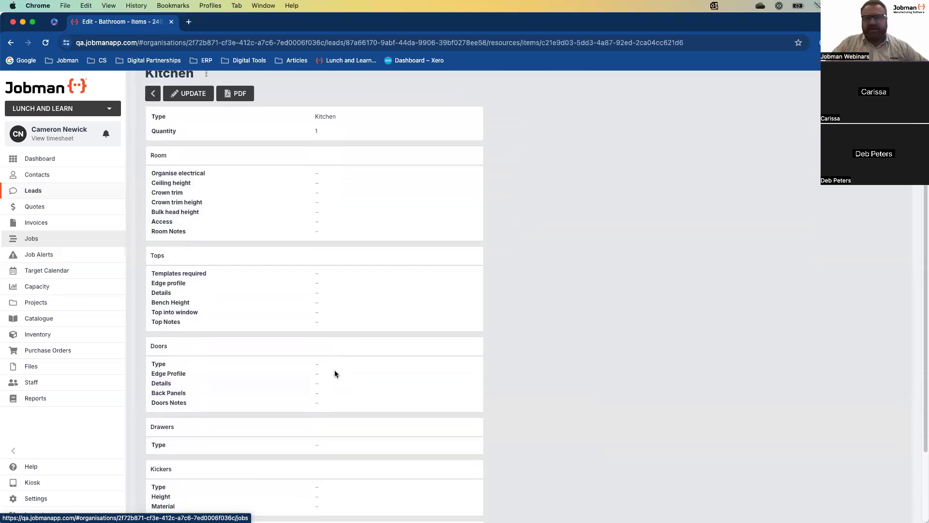
scroll(335, 370, "up", 4)
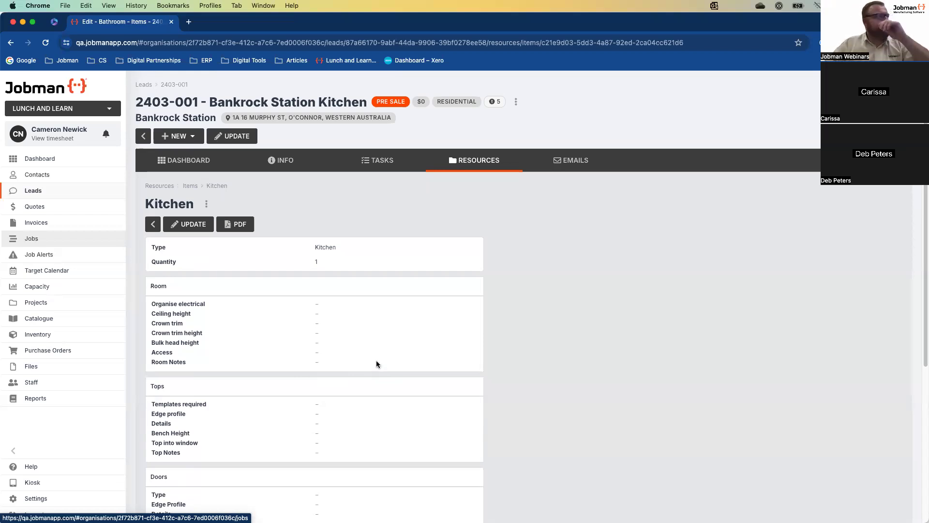
Go to Settings > Items > Types to view the 12 item types
left_click(45, 498)
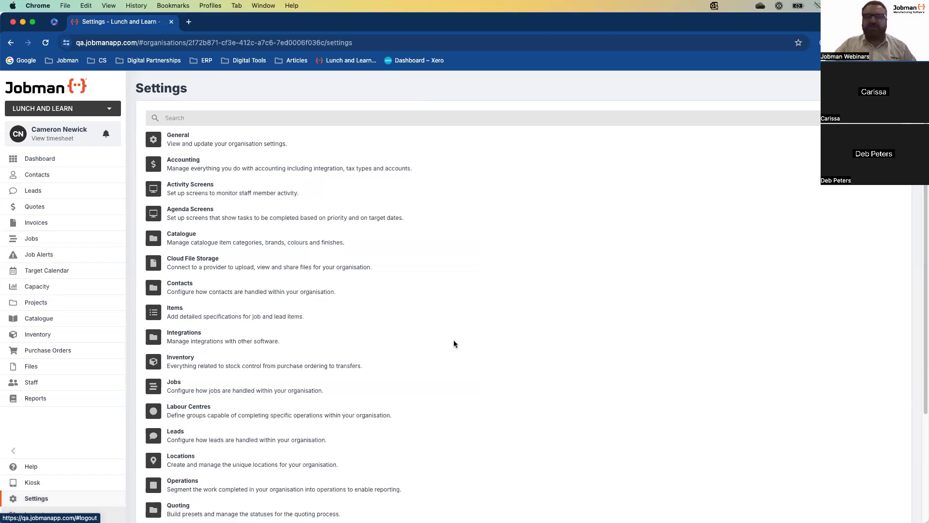
left_click(181, 313)
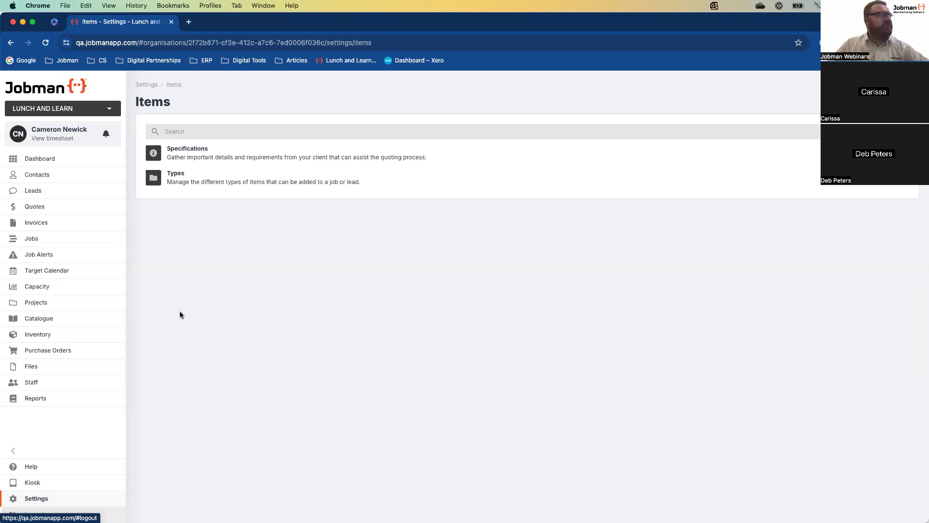
left_click(188, 179)
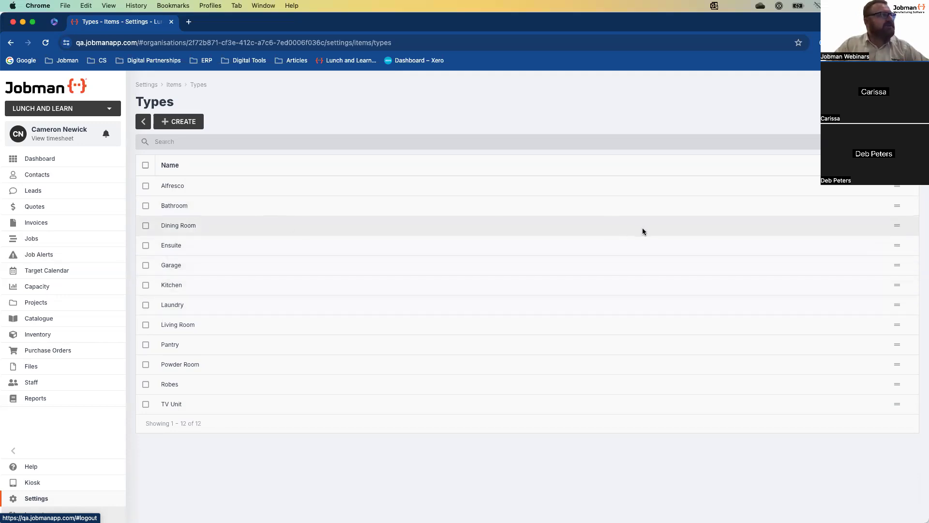
Move Bathroom to the top of the item types, then go to item Specifications settings
left_click_drag(897, 205, 899, 186)
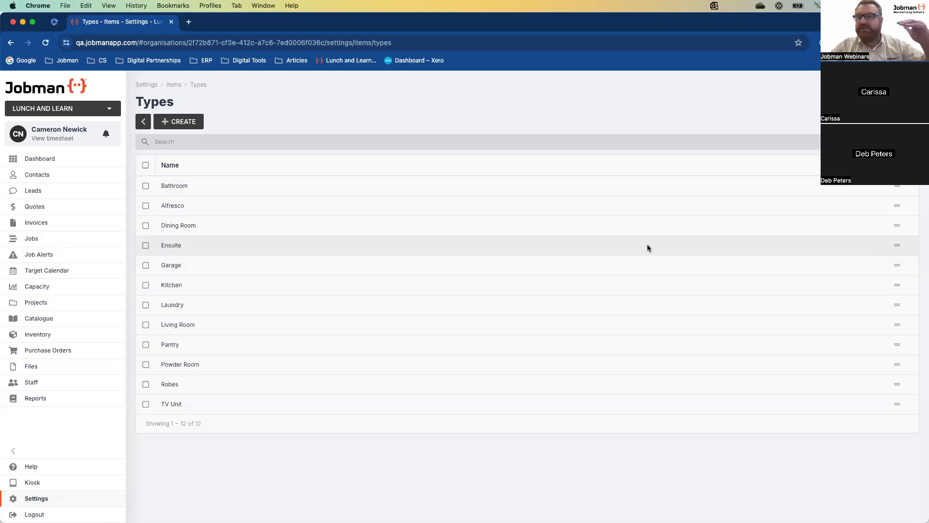
left_click(173, 85)
left_click(187, 151)
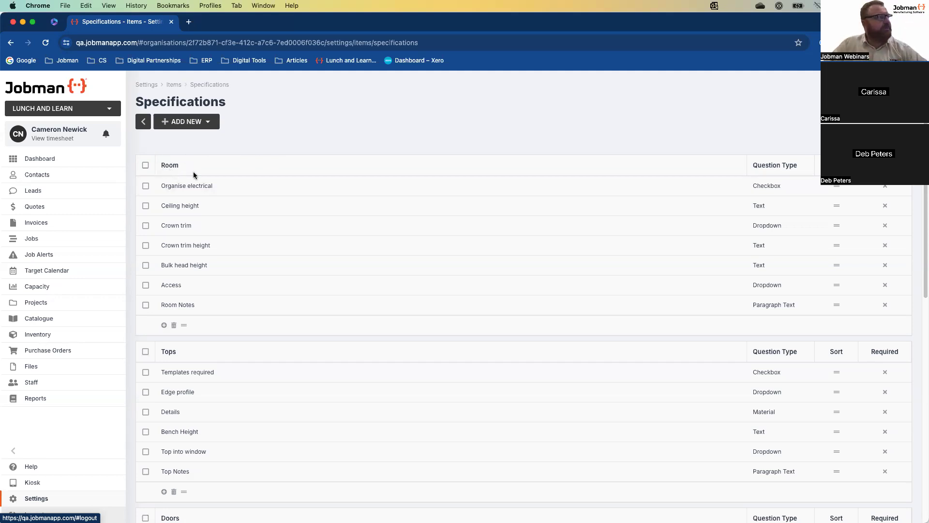
Browse the item specifications and open the Organise electrical question for editing
scroll(219, 215, "down", 1)
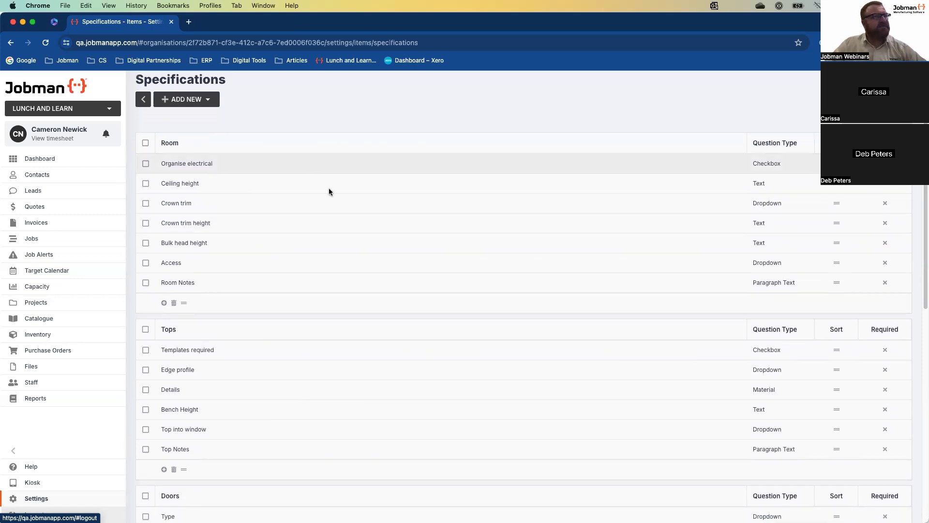
scroll(301, 252, "down", 1)
scroll(190, 265, "down", 2)
scroll(204, 275, "down", 3)
scroll(249, 325, "down", 3)
scroll(250, 327, "down", 5)
scroll(251, 321, "up", 5)
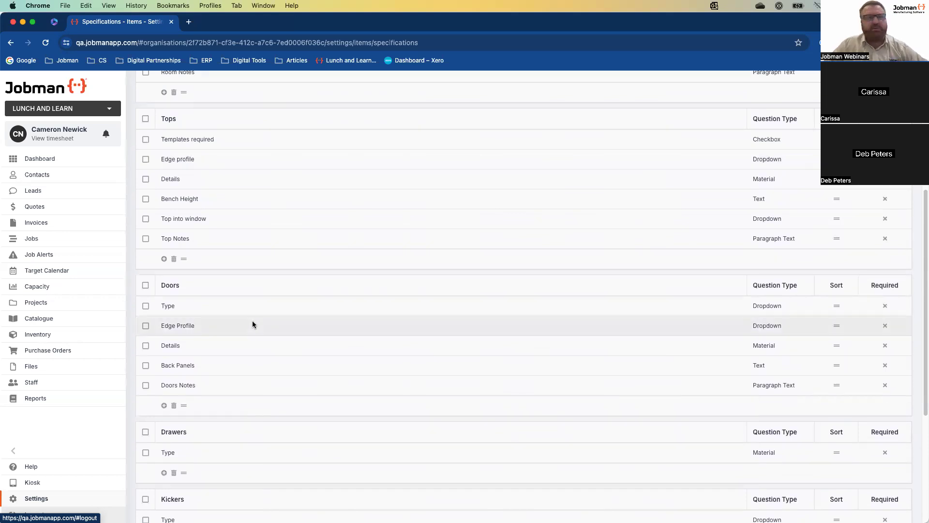
scroll(253, 324, "up", 7)
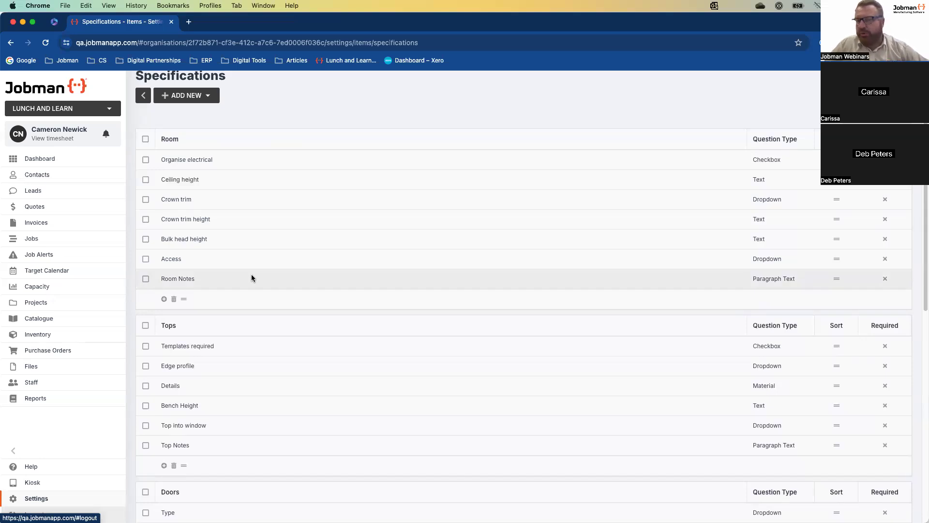
scroll(245, 308, "down", 1)
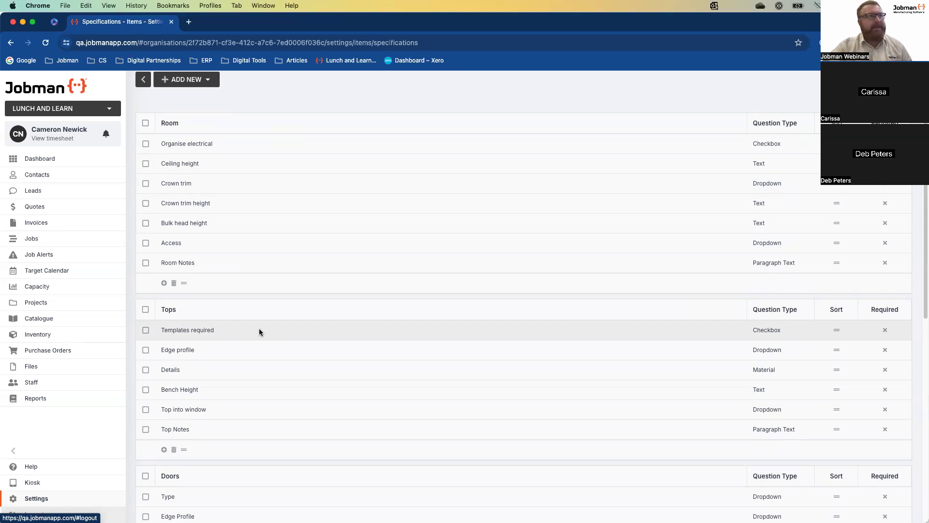
left_click(195, 145)
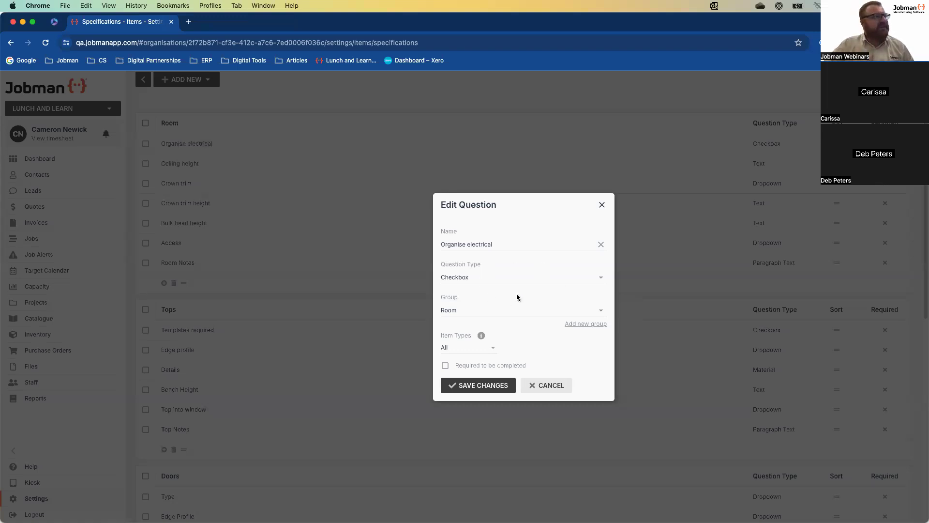
left_click(601, 278)
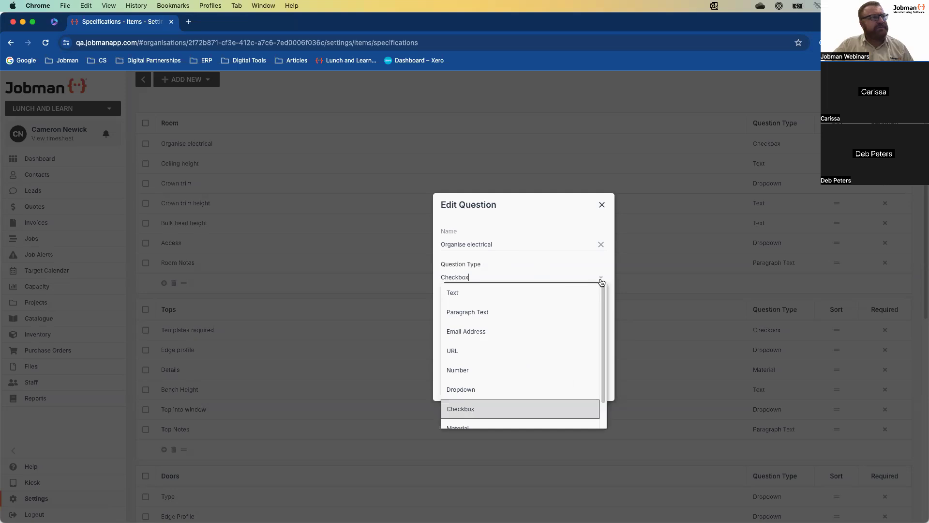
scroll(525, 369, "down", 2)
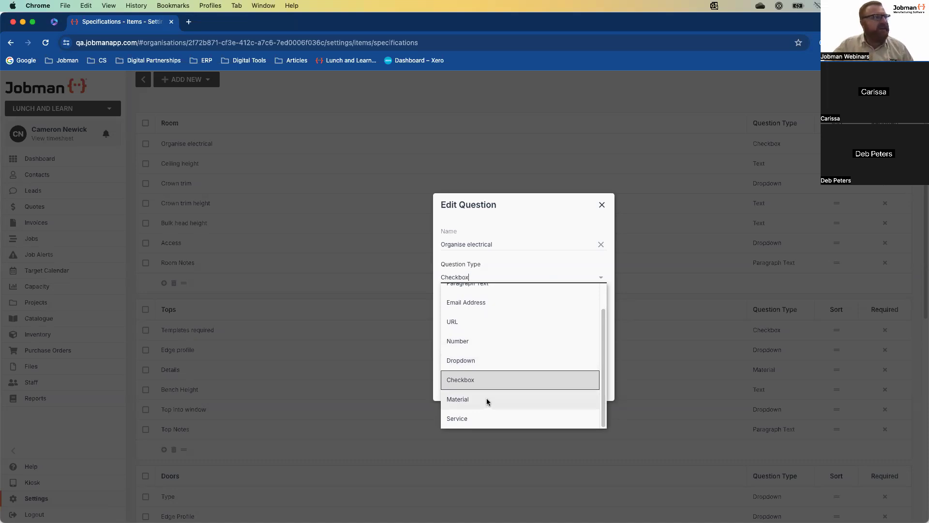
left_click(541, 212)
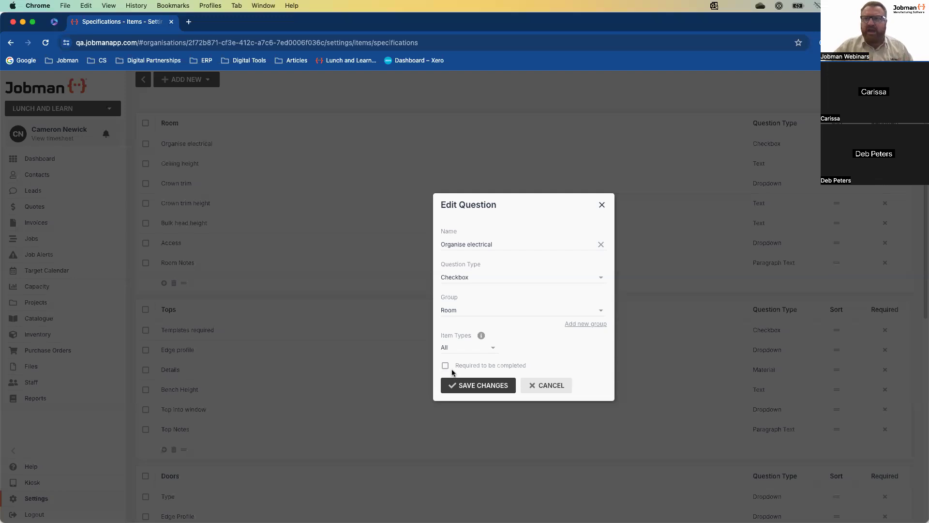
Review Selected item types for Organise electrical, revert to All, and save the question
left_click(493, 355)
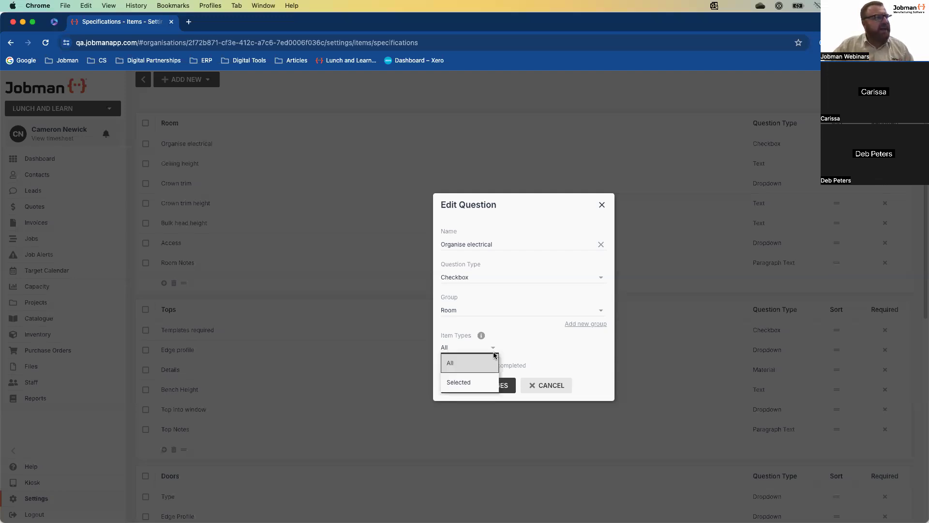
left_click(482, 379)
left_click(601, 350)
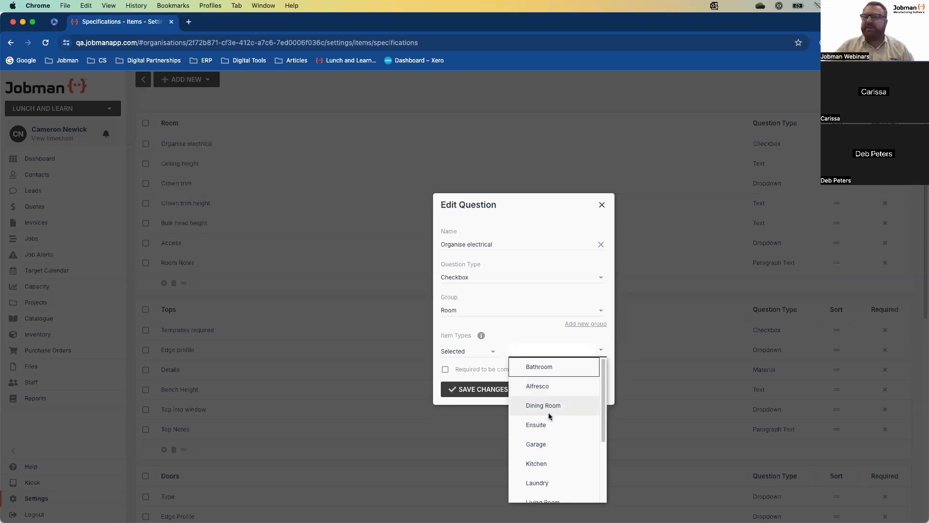
left_click(494, 349)
left_click(471, 363)
left_click(483, 386)
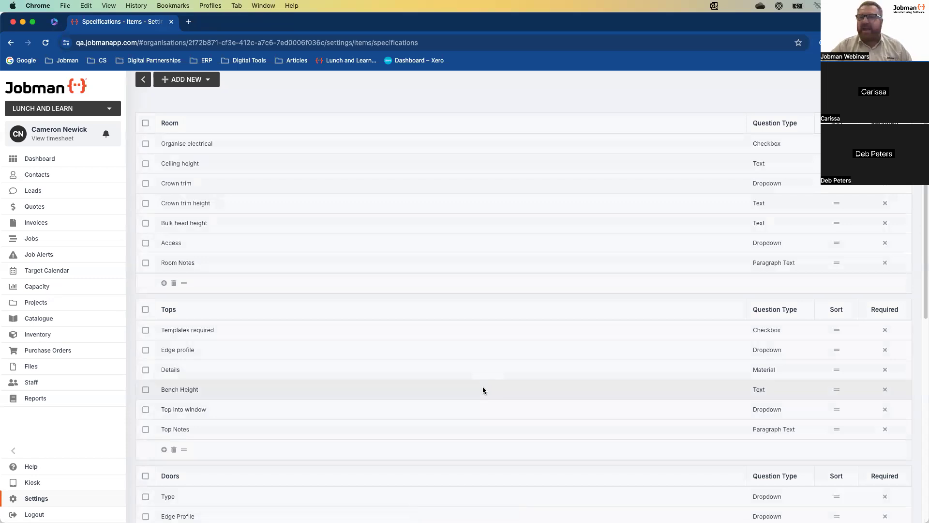
Leave the Help panel and go to Jobman's main Settings page listing all setting areas
left_click(58, 466)
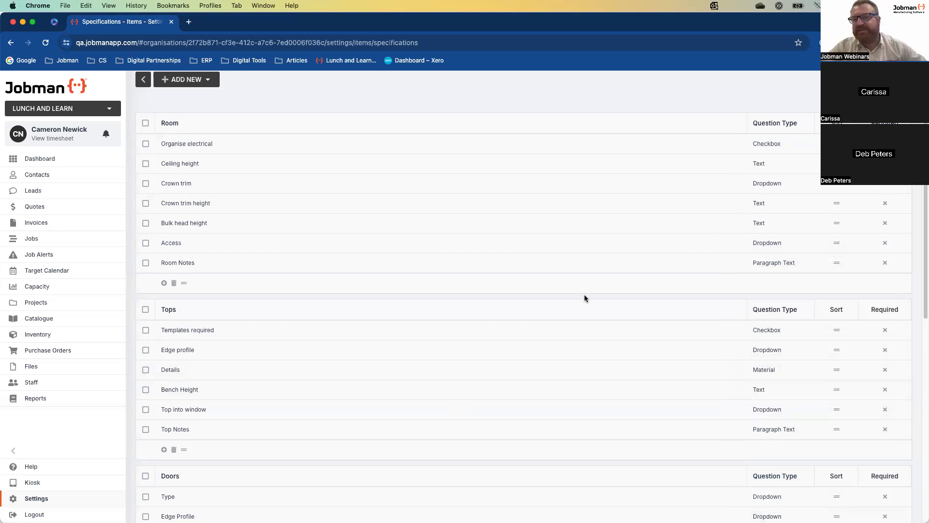
left_click(62, 500)
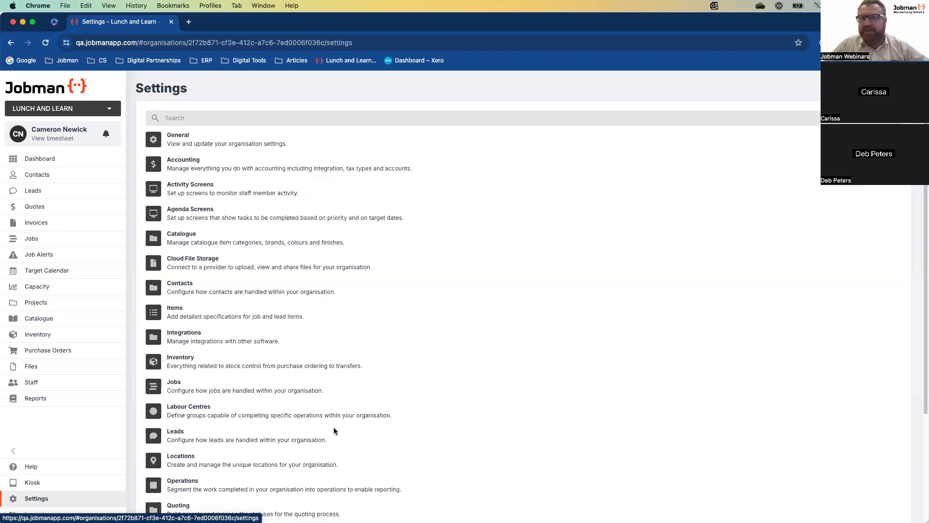
In Settings, go to Workflows and open the Standard Lead workflow
scroll(334, 430, "down", 3)
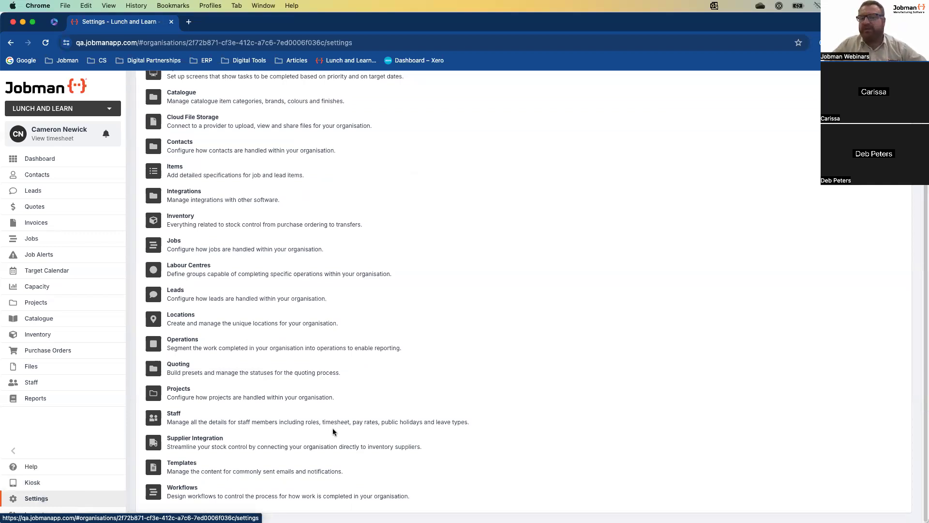
left_click(190, 489)
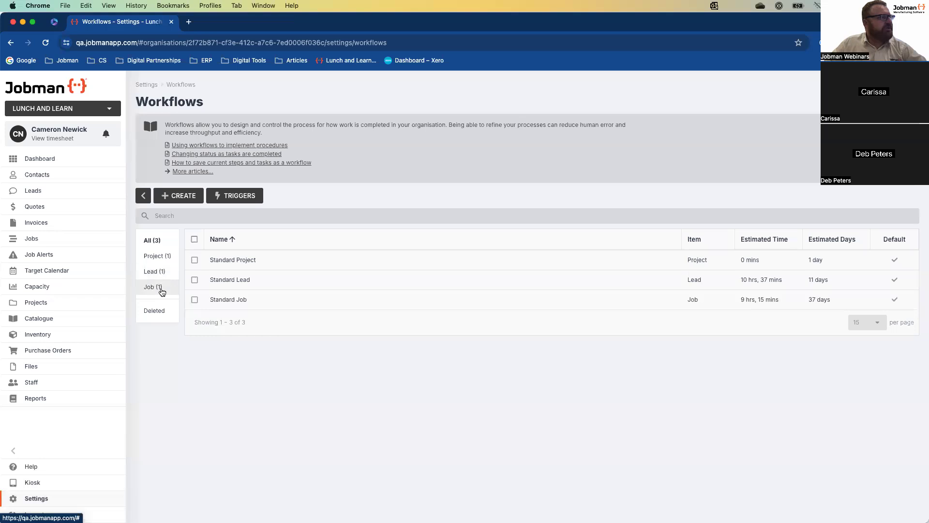
left_click(236, 283)
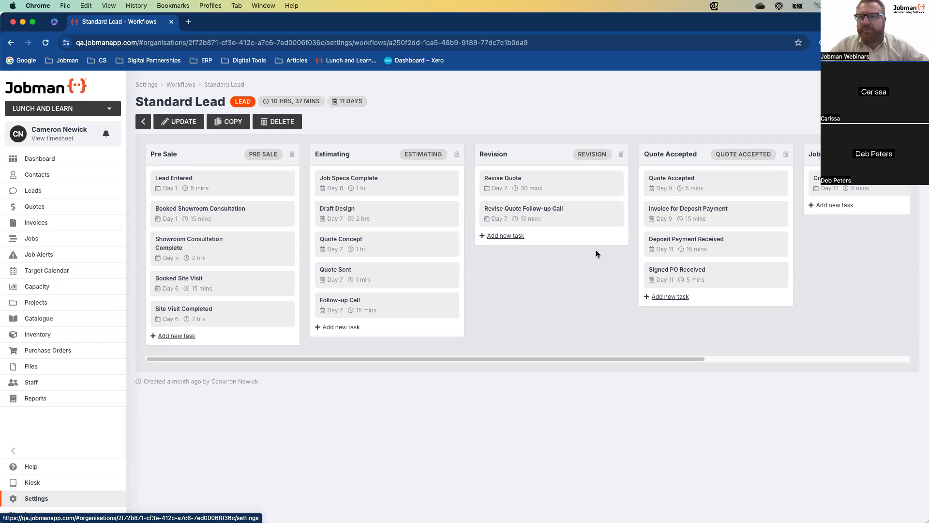
Start a copy of the Standard Lead workflow to bring up its copy confirmation
left_click(237, 124)
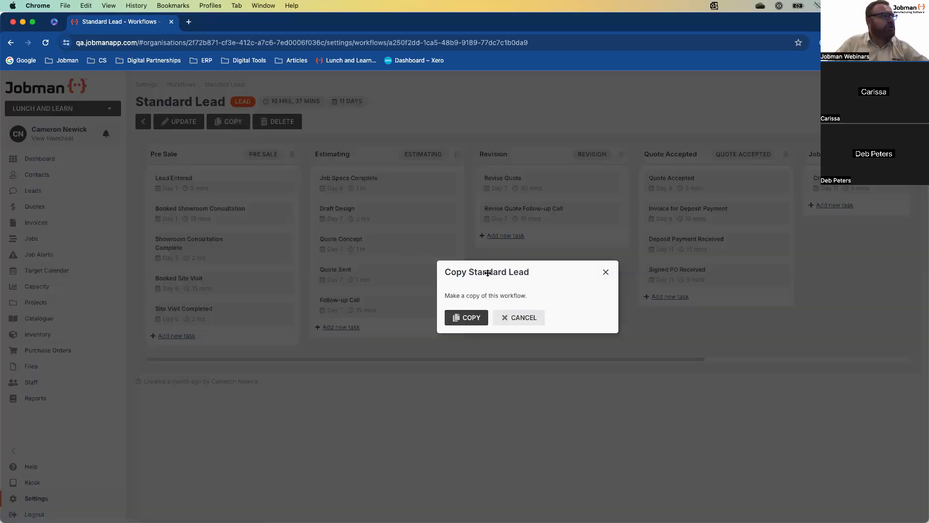
Confirm the copy to create Standard Lead Copy, then open its name edit form
left_click(477, 317)
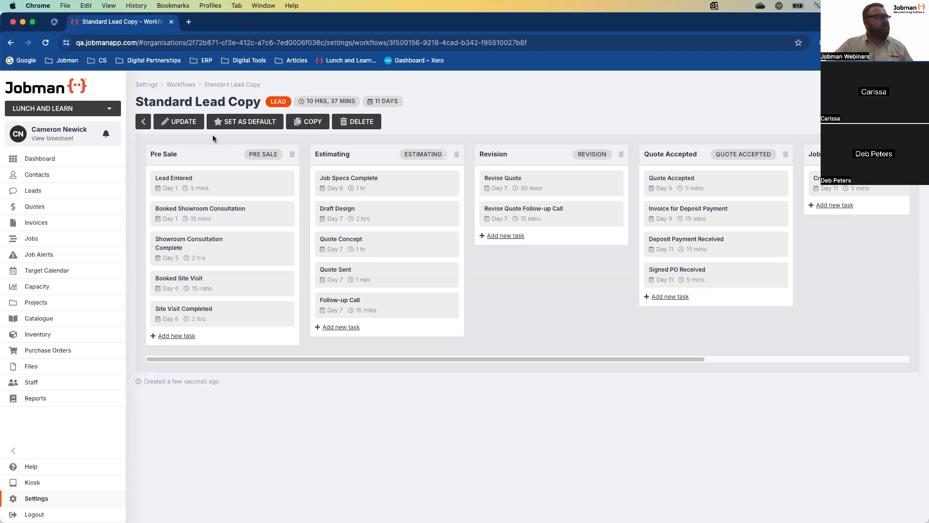
left_click(195, 121)
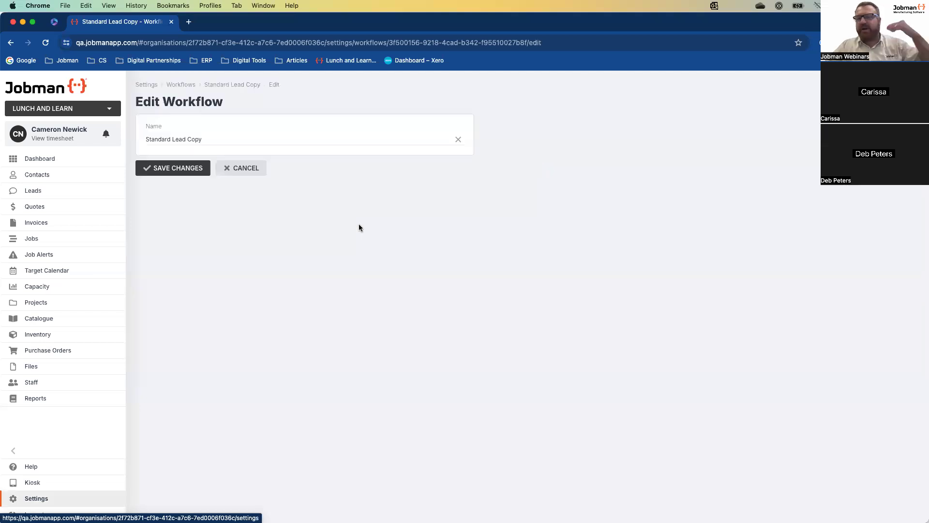
Rename the copied workflow to 'Commercial Lead Flow', save it, and start a new Revision-stage task
triple_click(203, 139)
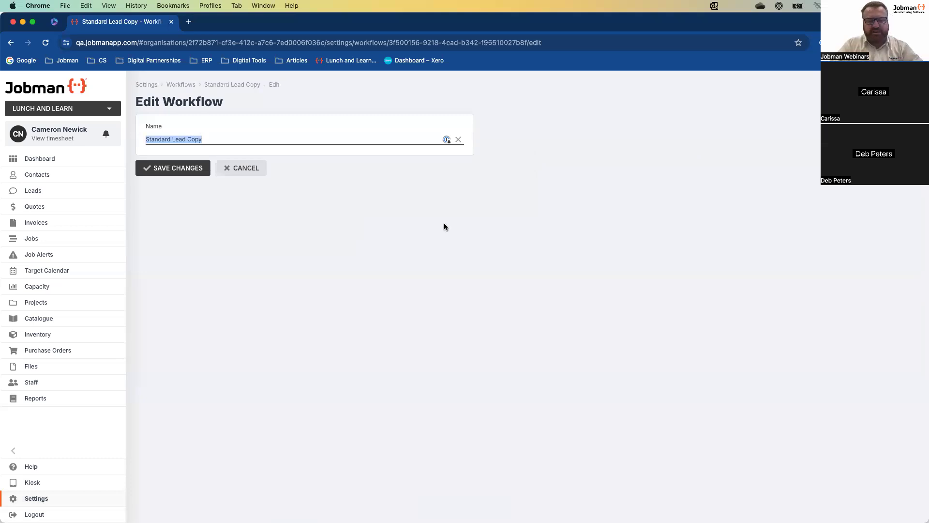
type("Commercial")
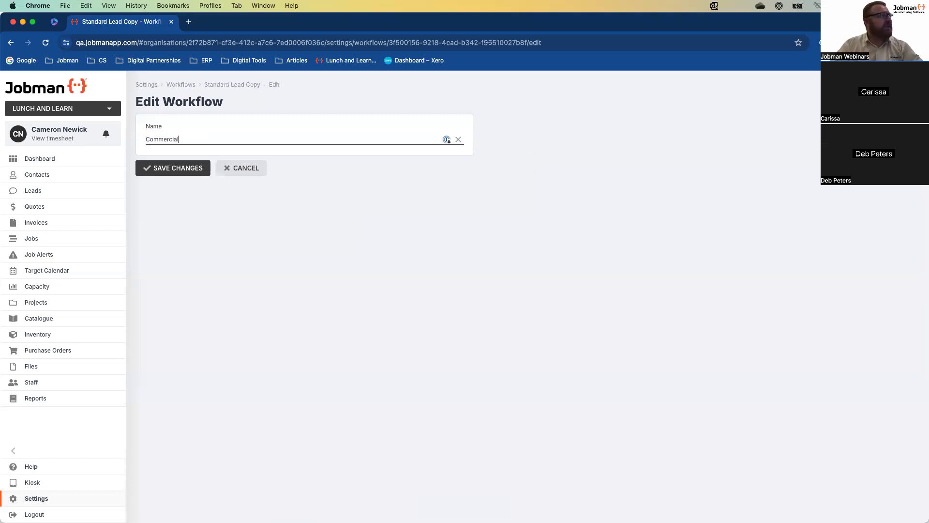
type(" Lead flow")
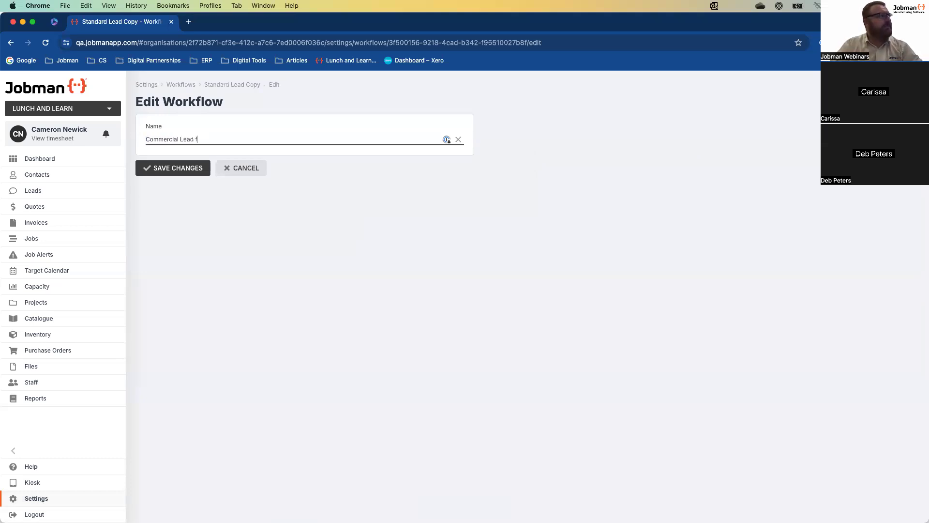
key("BackSpace")
key("BackSpace")
key("BackSpace")
type("Flow")
left_click(196, 170)
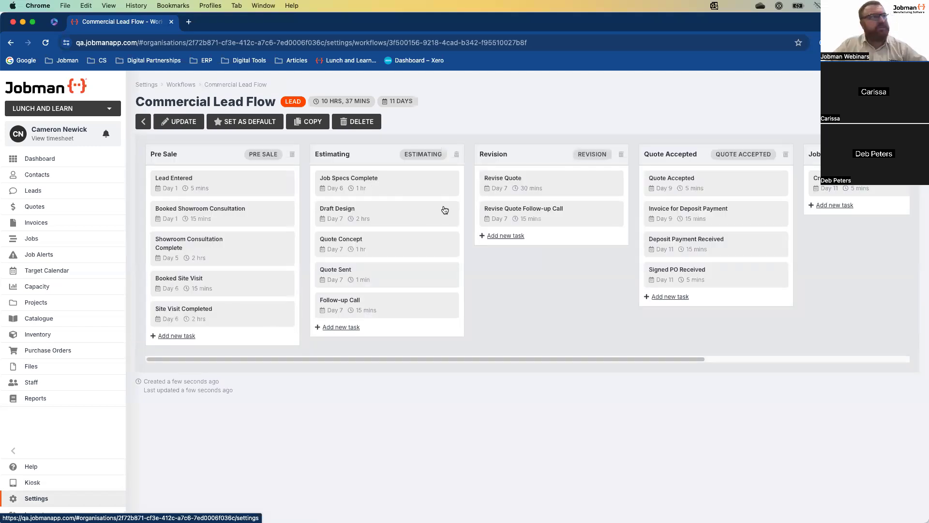
left_click(510, 237)
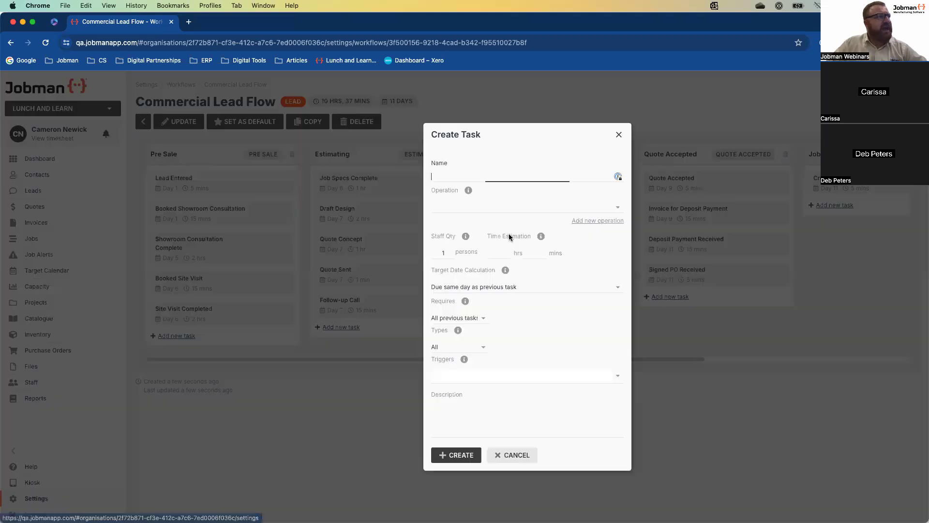
Name the new task 'Contract Signoff'
type("Contractr")
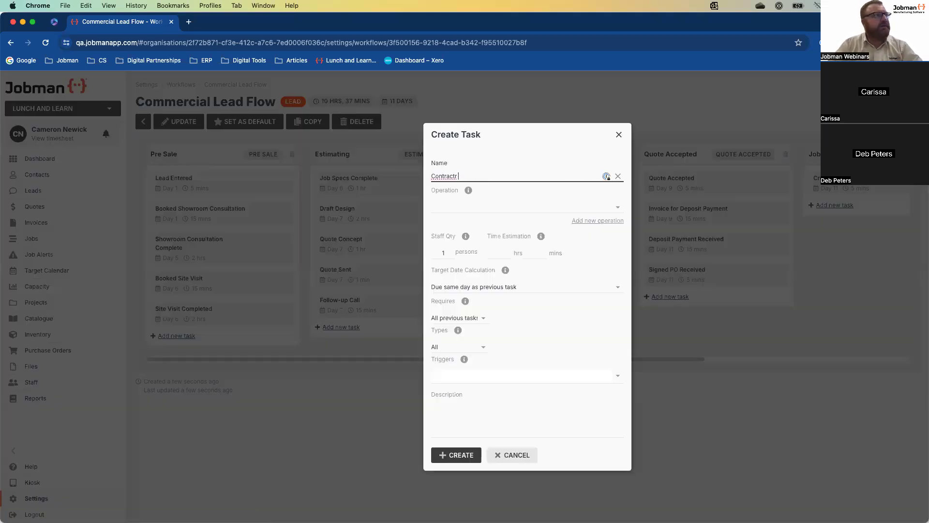
key("BackSpace")
type("Sing")
type("gnoff")
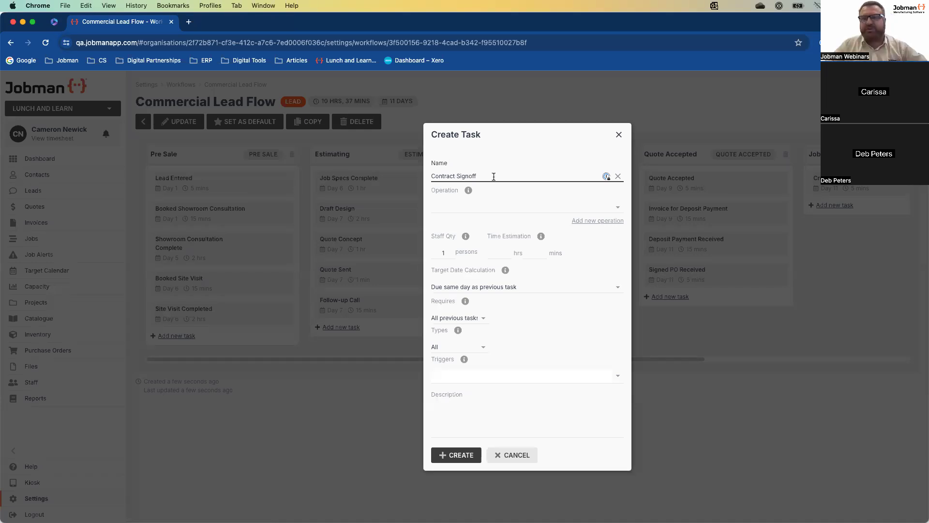
Set the task's operation to Revise Quote Follow-up Call
left_click(618, 209)
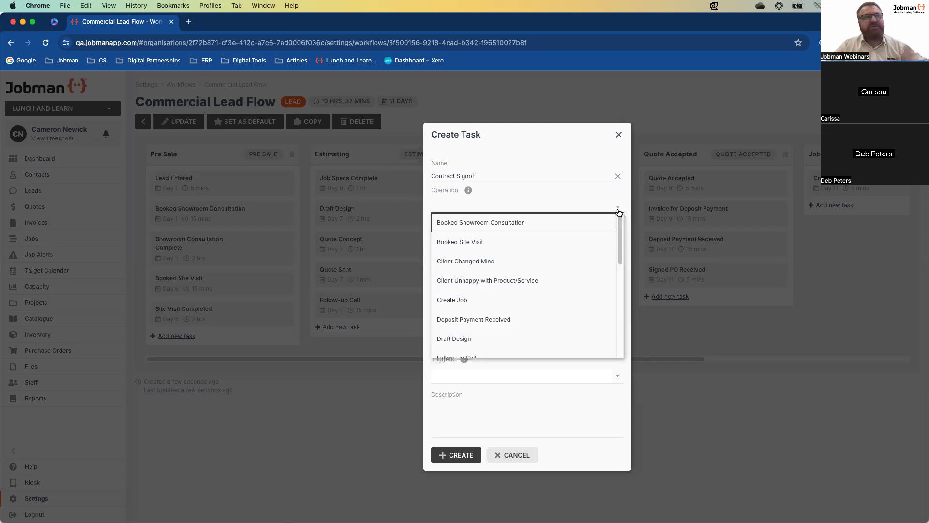
scroll(523, 277, "down", 2)
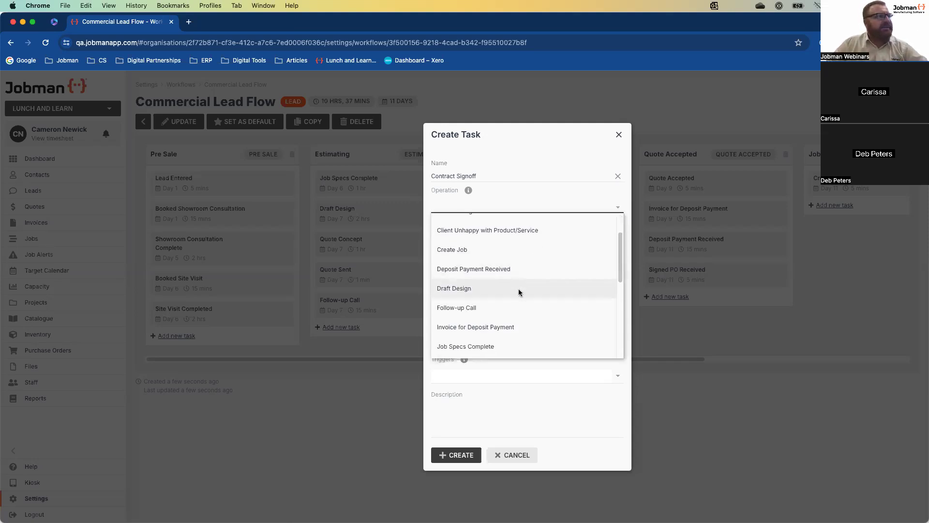
scroll(532, 306, "down", 5)
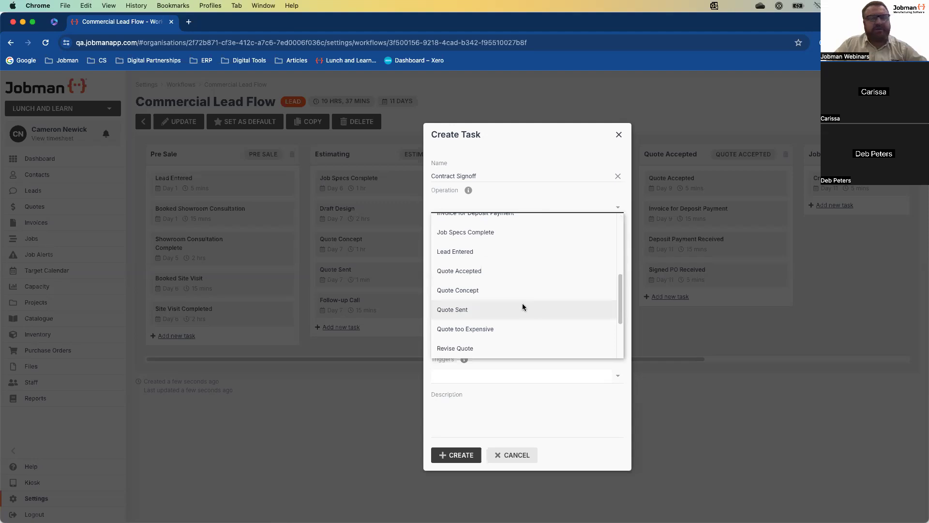
scroll(528, 308, "up", 1)
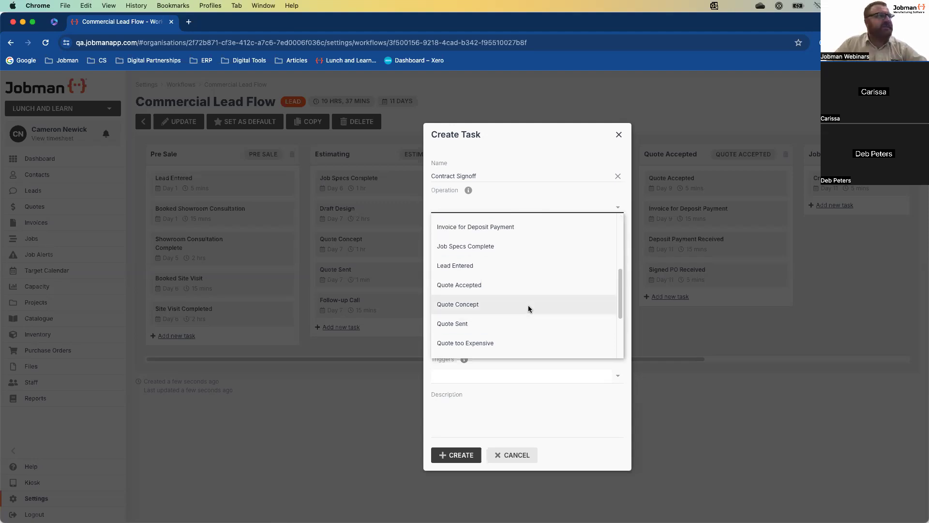
scroll(530, 305, "down", 4)
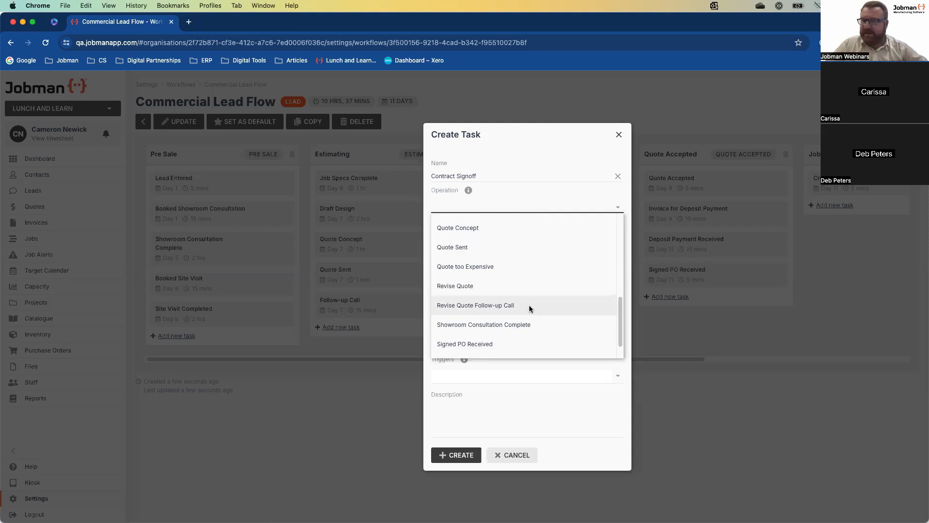
scroll(523, 303, "down", 1)
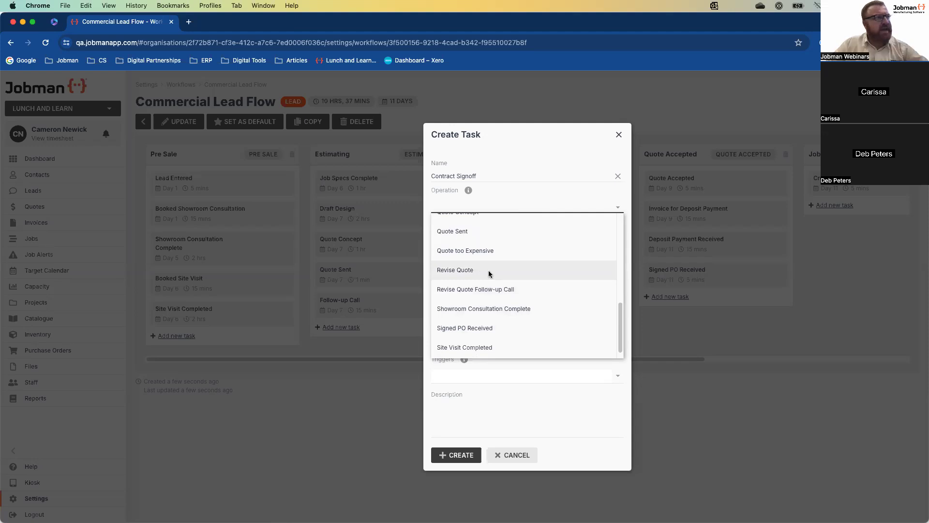
left_click(505, 289)
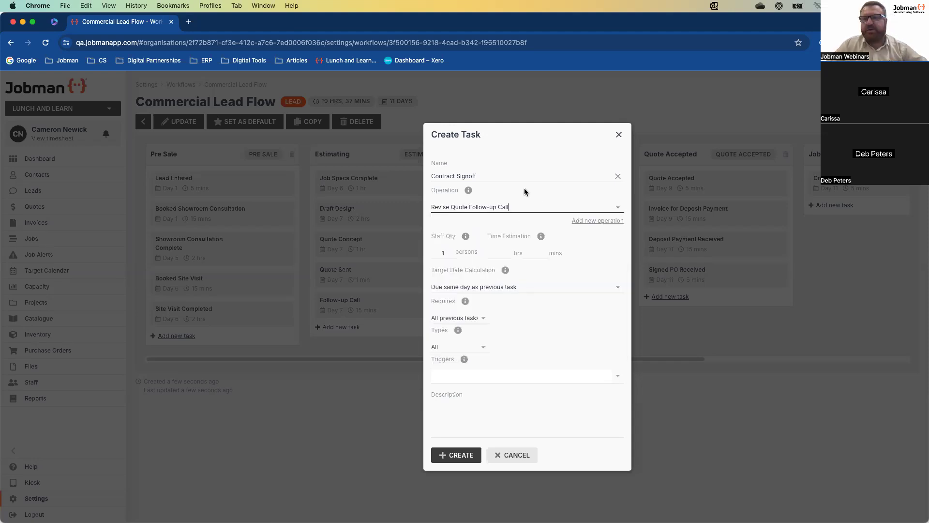
left_click(537, 252)
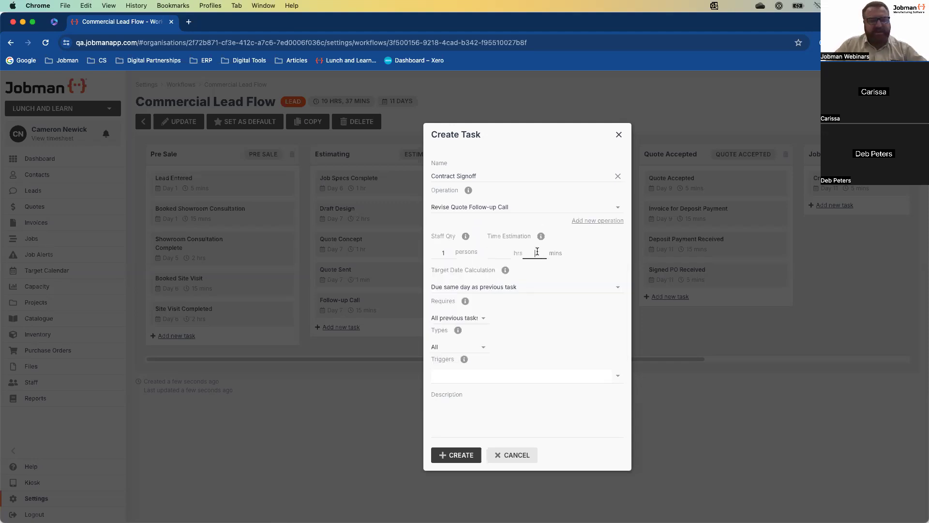
Give the task a 20-minute time estimate, keeping required previous tasks at All
type("20")
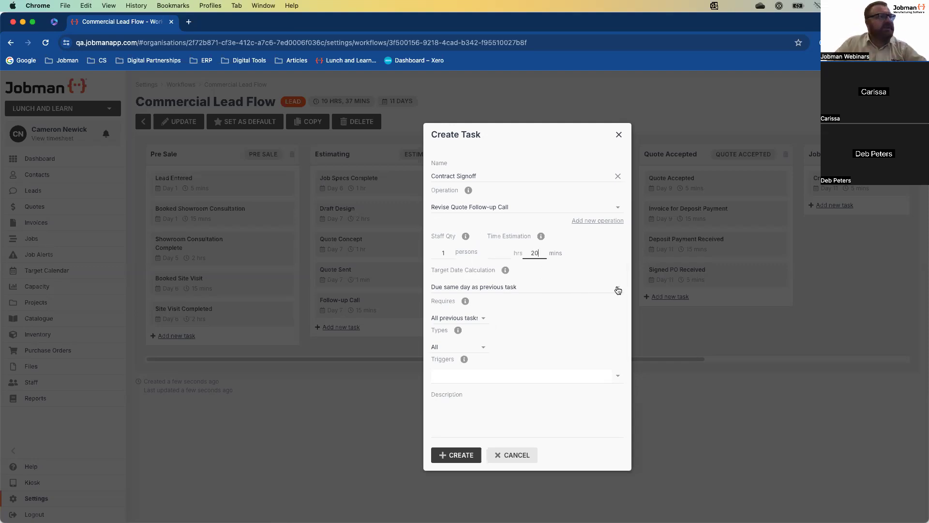
left_click(483, 318)
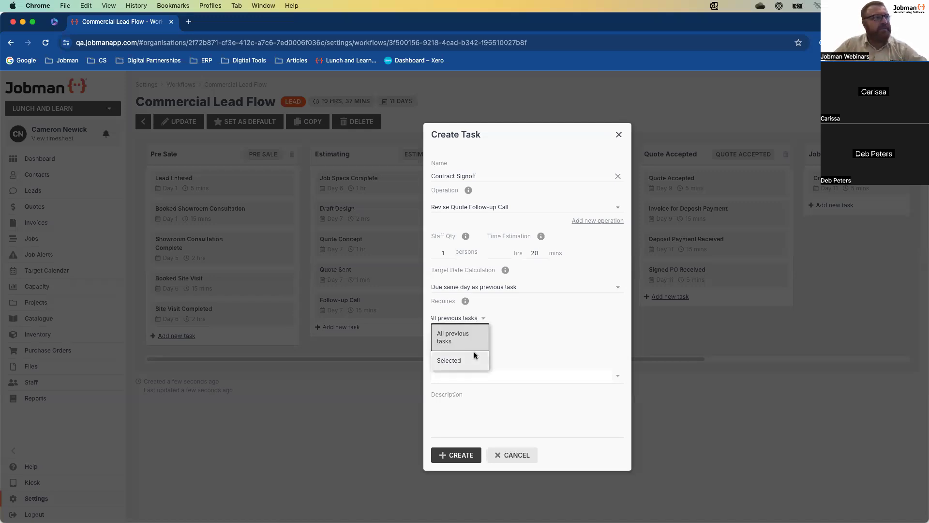
left_click(546, 313)
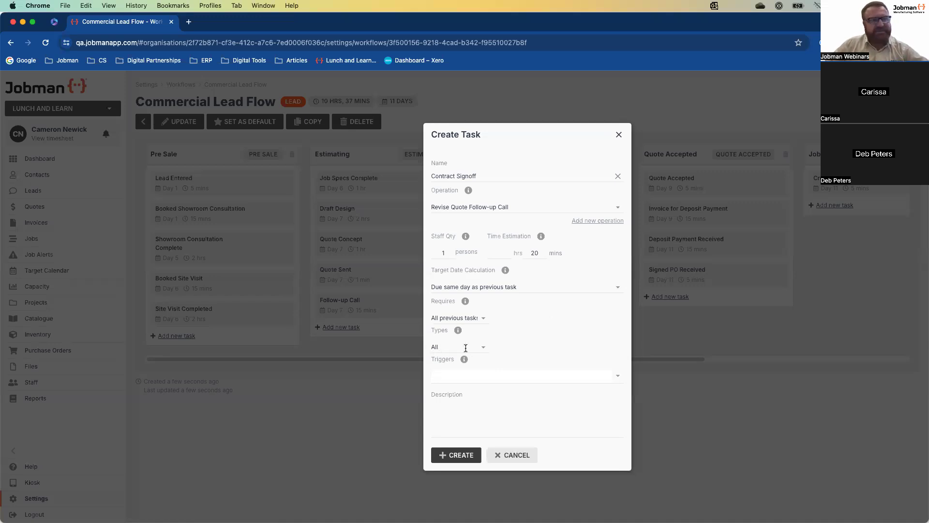
Restrict the task's types to Selected, choosing Commercial and Builder
left_click(486, 349)
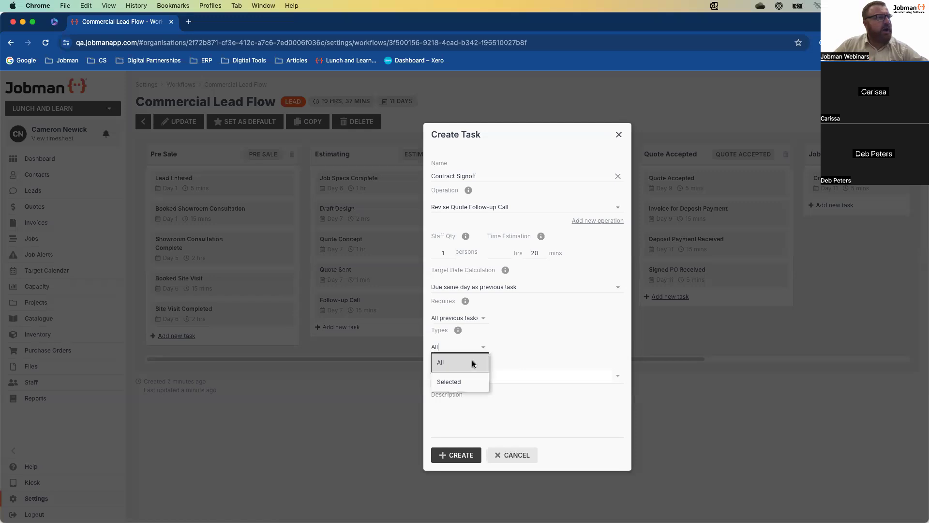
left_click(473, 379)
left_click(615, 352)
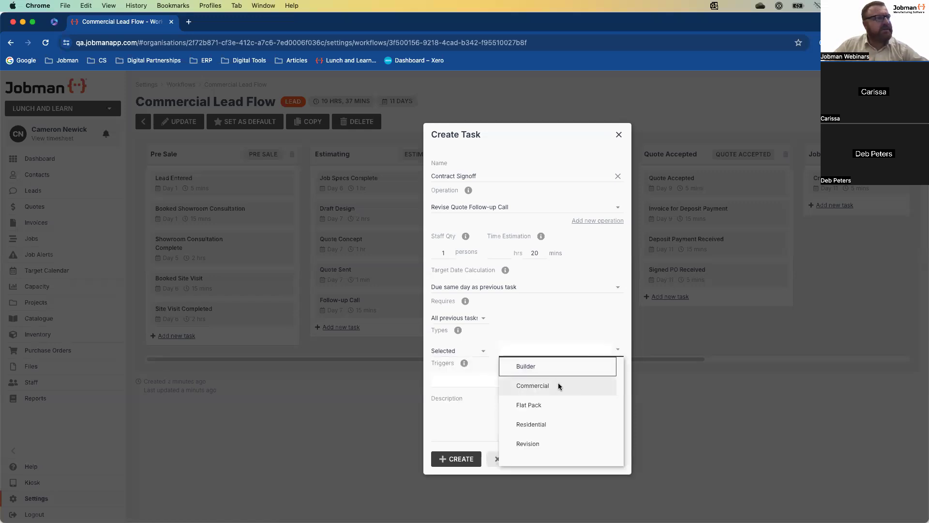
left_click(535, 385)
left_click(562, 322)
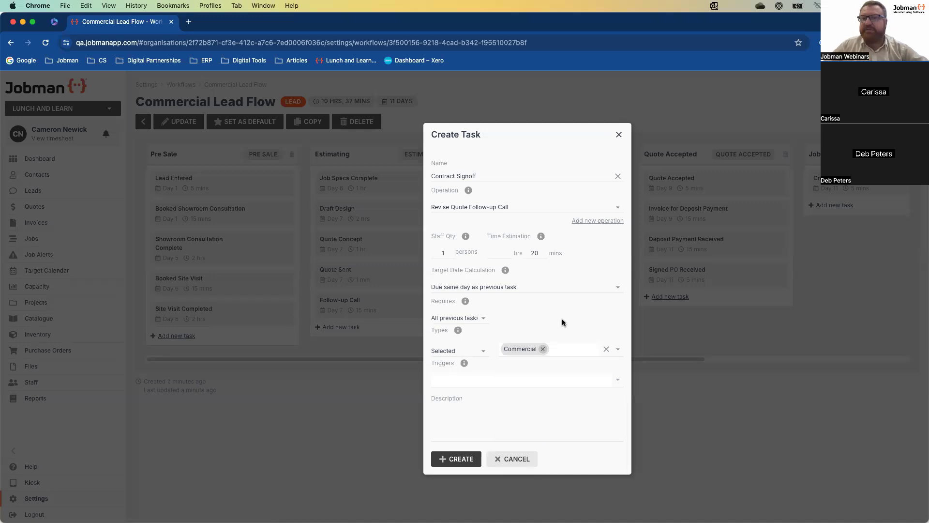
left_click(615, 351)
left_click(523, 366)
left_click(553, 320)
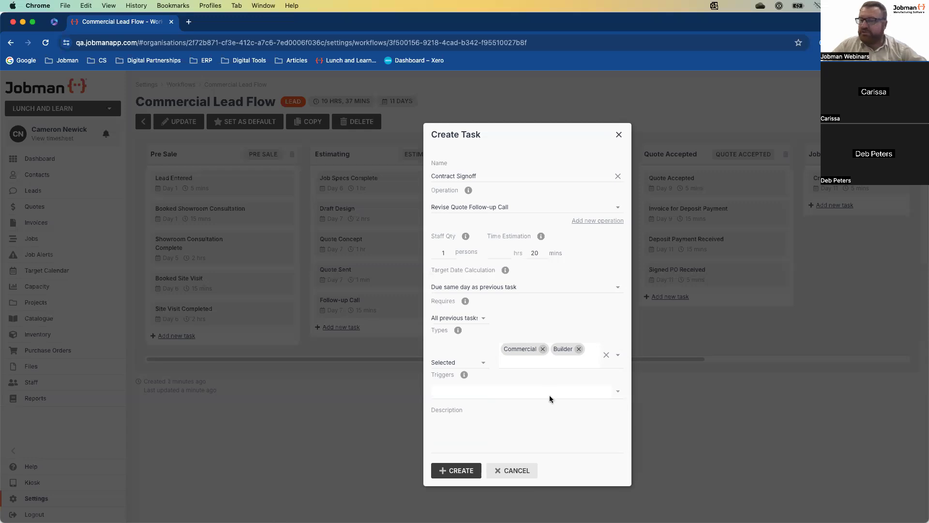
Create the Contract Signoff task and test reordering it against Revise Quote Follow-up Call in Revision
left_click(463, 470)
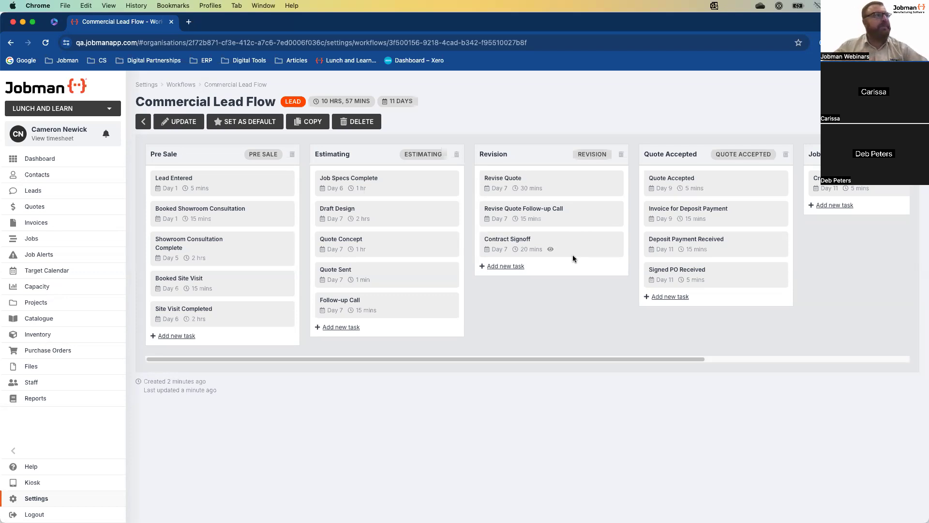
left_click_drag(536, 247, 539, 215)
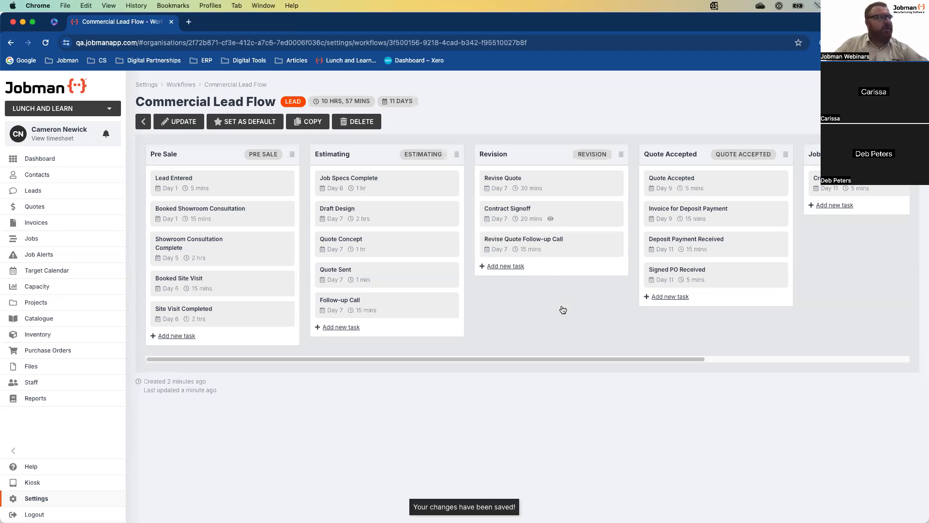
left_click_drag(534, 217, 373, 320)
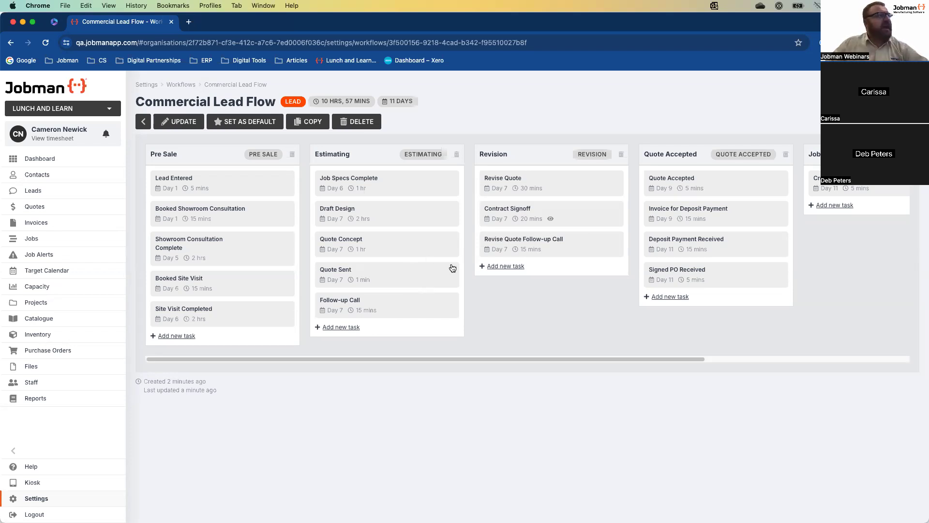
left_click_drag(519, 238, 523, 242)
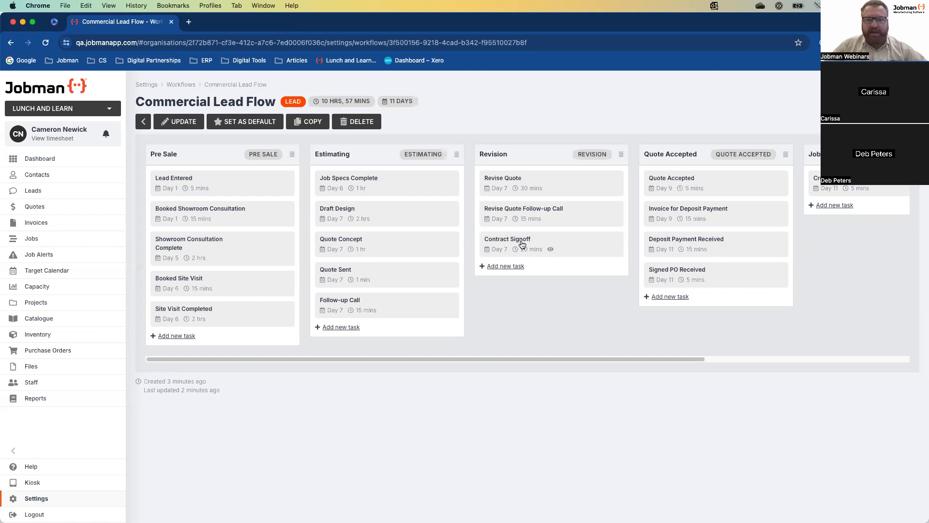
Switch back to the PowerPoint slideshow showing the Demonstration slide
key("super+Tab")
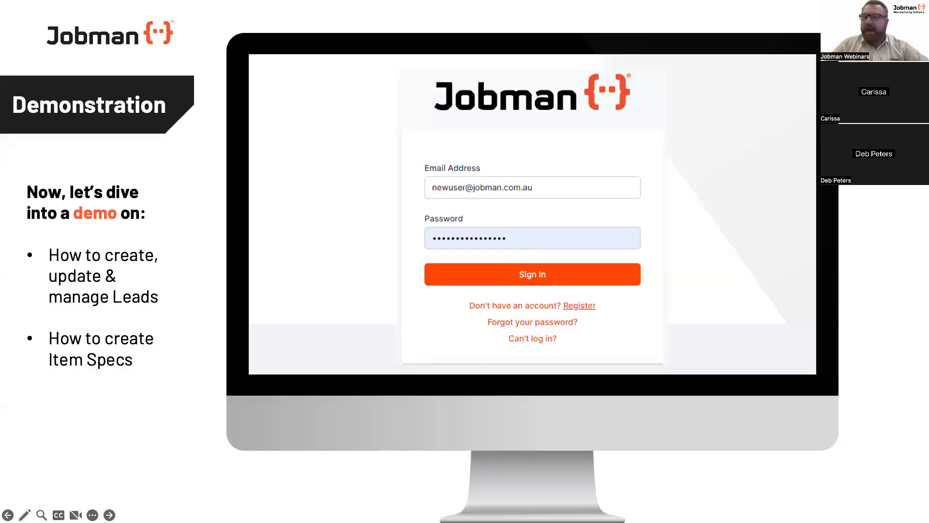